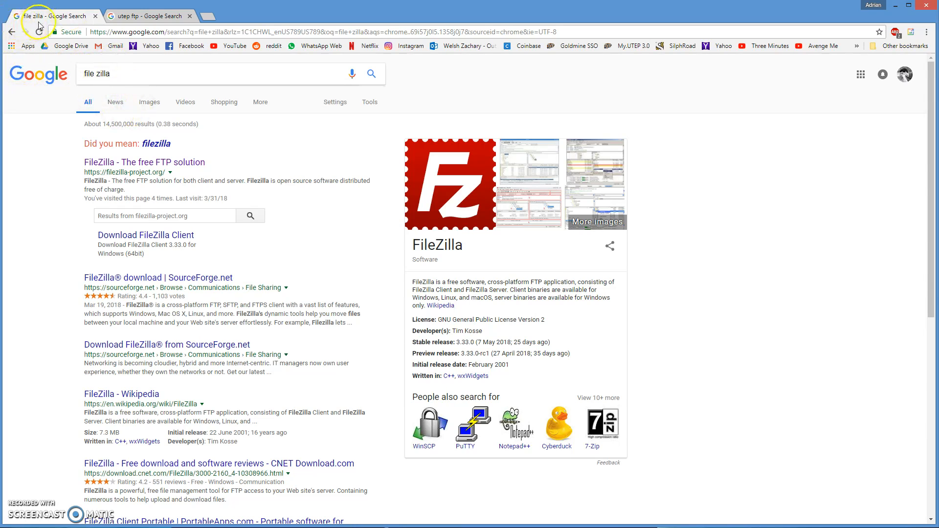
Step: Open the FileZilla homepage search result in a new Chrome tab
right_click(139, 163)
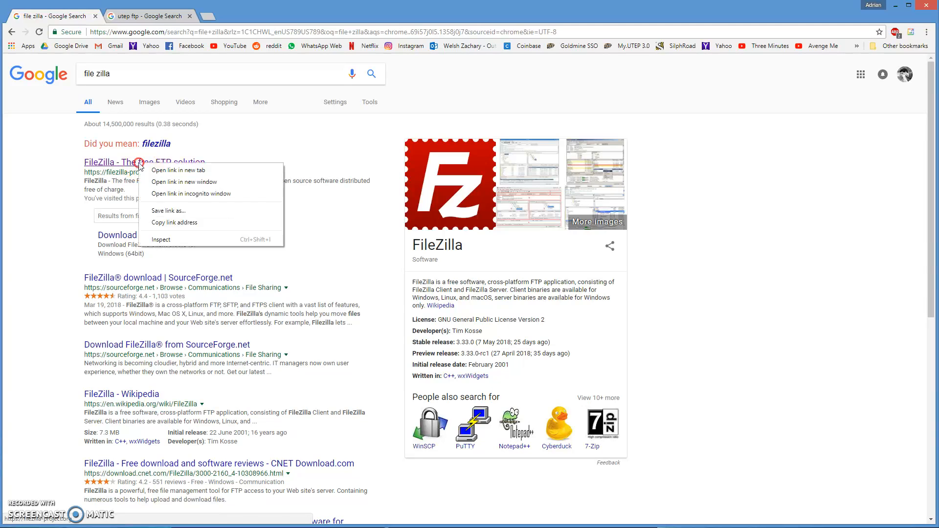
click(178, 170)
click(147, 15)
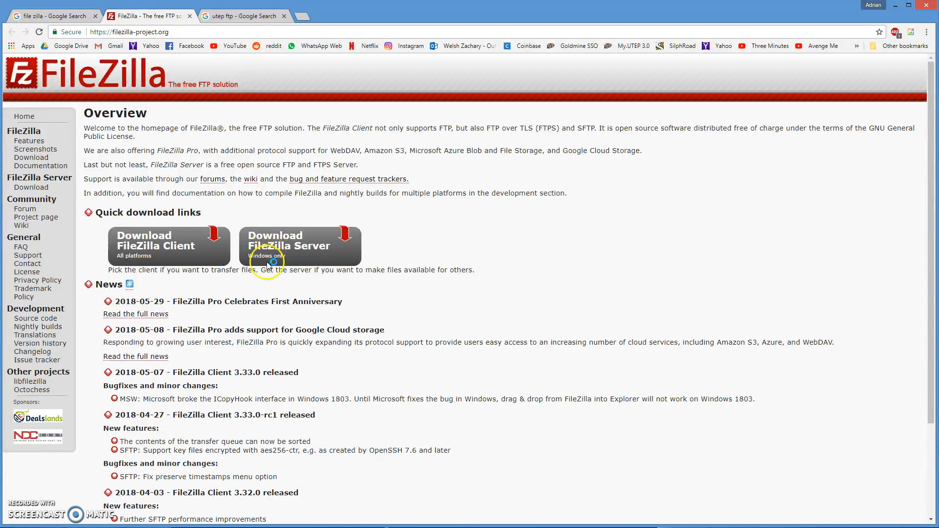
Step: Download the free FileZilla Client 3.33.0 installer and run it
click(166, 242)
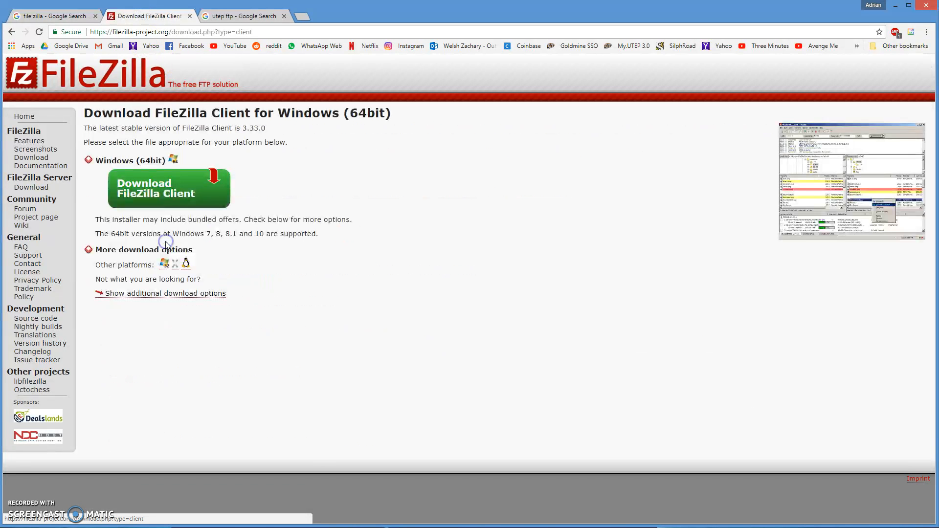
click(184, 191)
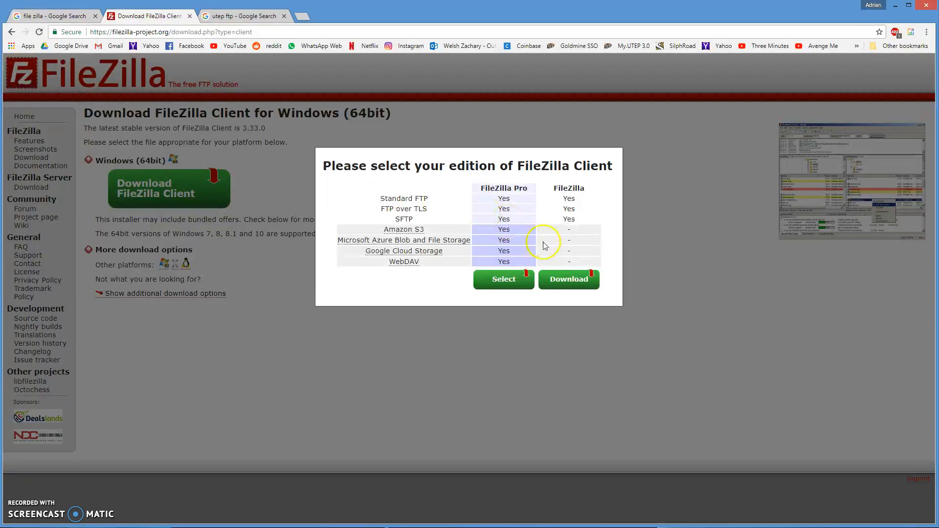
click(571, 286)
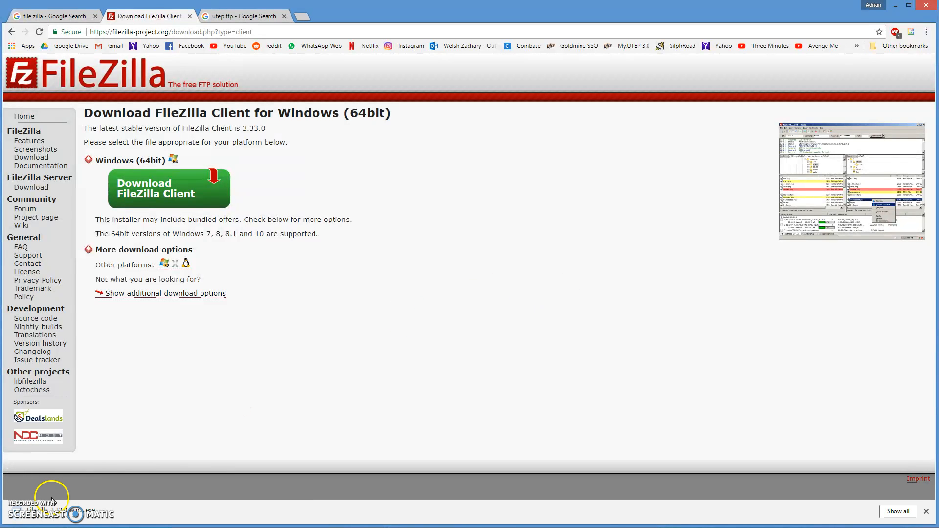
click(74, 514)
Step: Run the installer, accept the license, and install for all users with default components
click(428, 261)
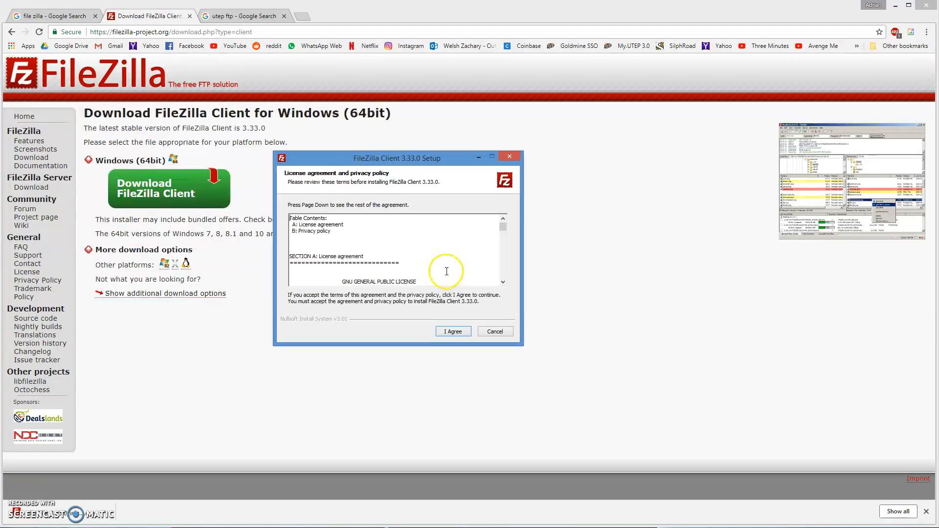
click(449, 333)
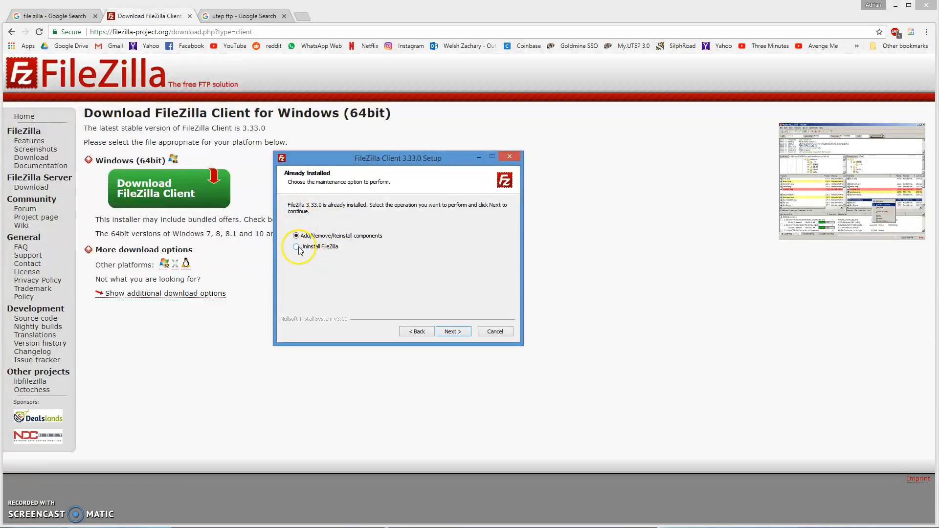
click(452, 332)
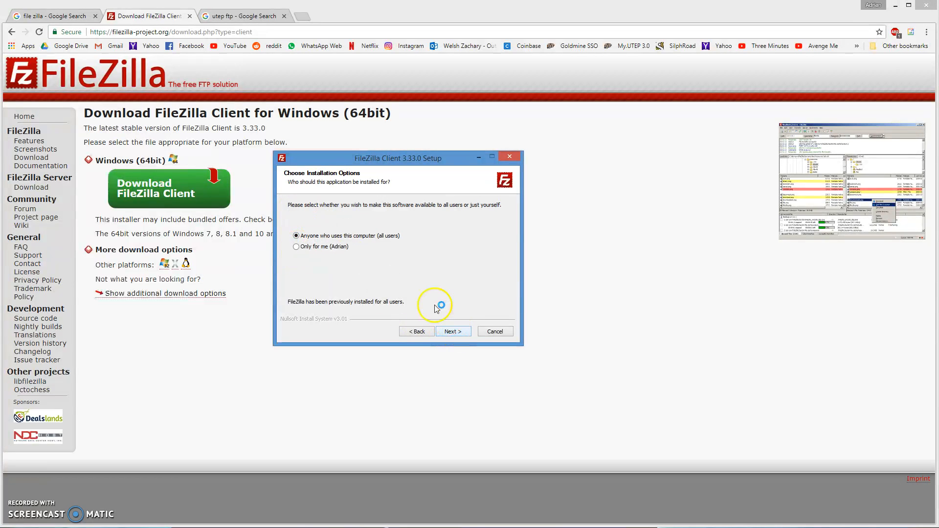
click(459, 332)
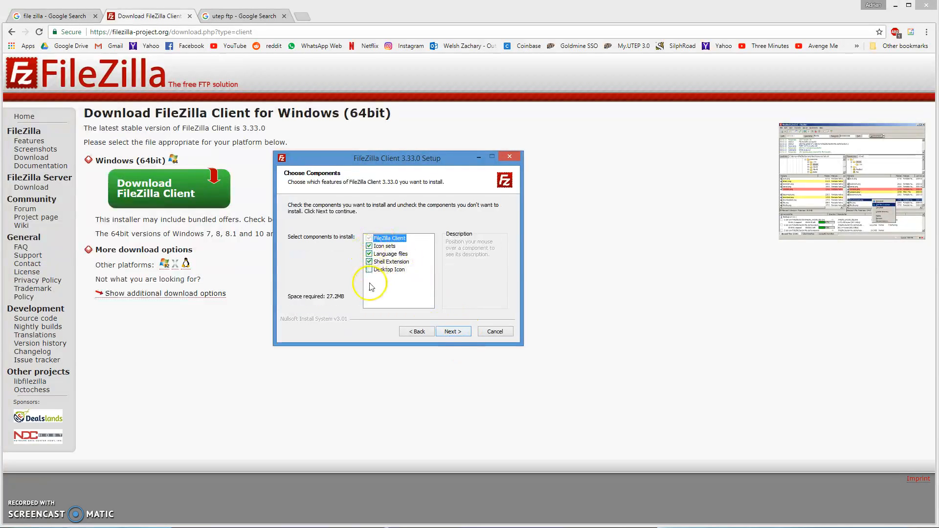
click(463, 332)
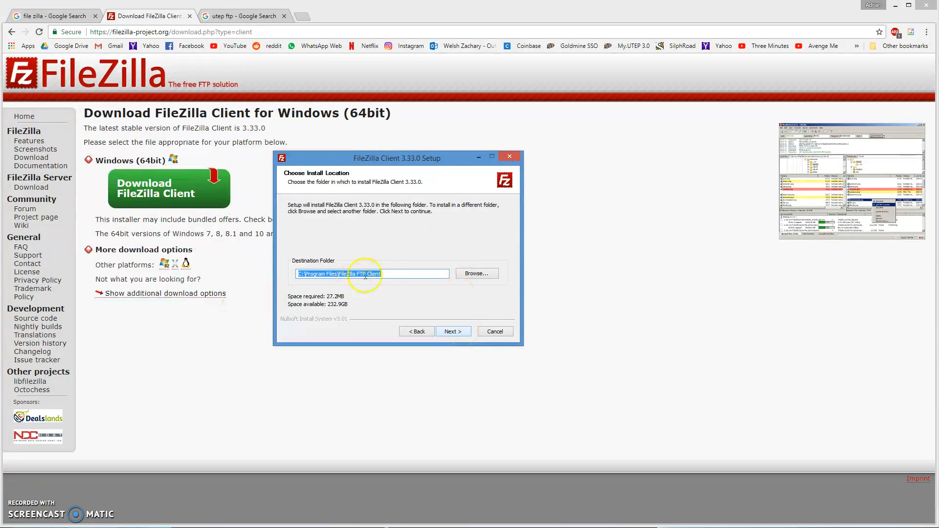
Step: Keep default folders, decline the Bing and McAfee offers, launch FileZilla, and return to the 'utep ftp' results
click(452, 329)
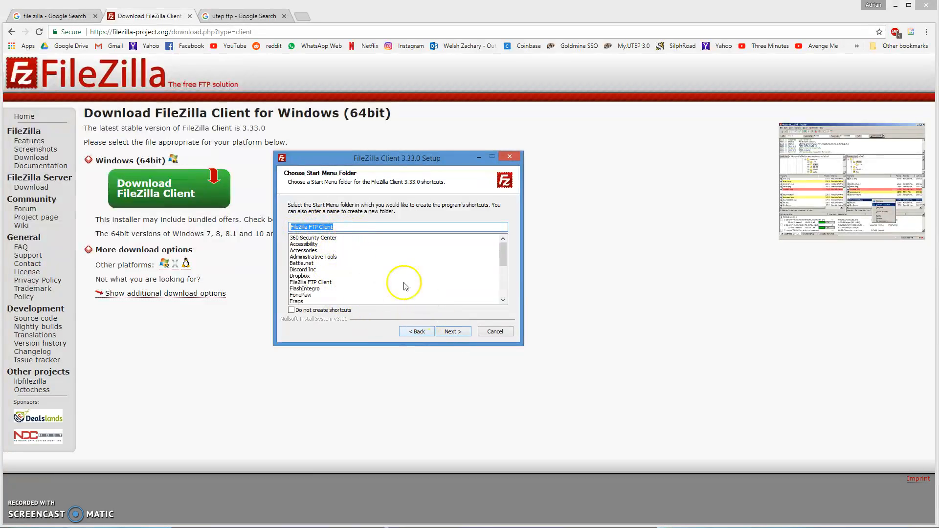
click(454, 332)
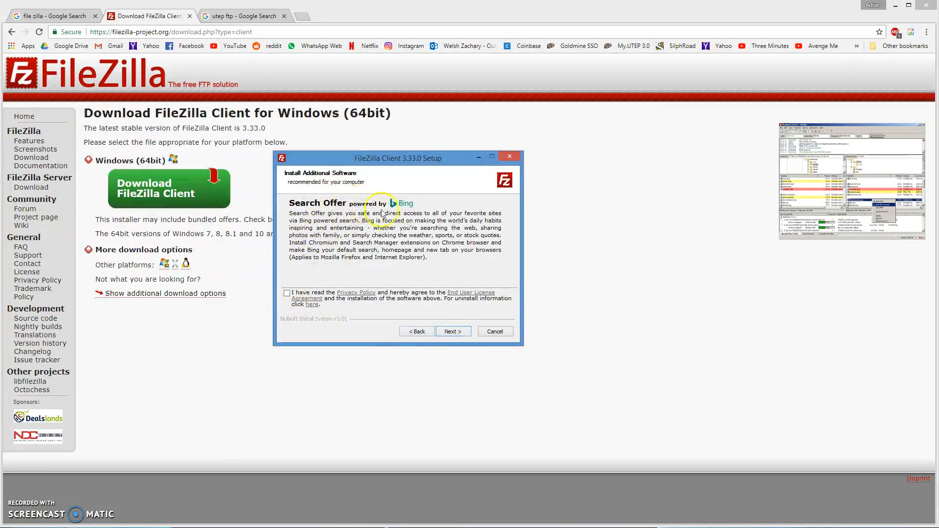
click(453, 332)
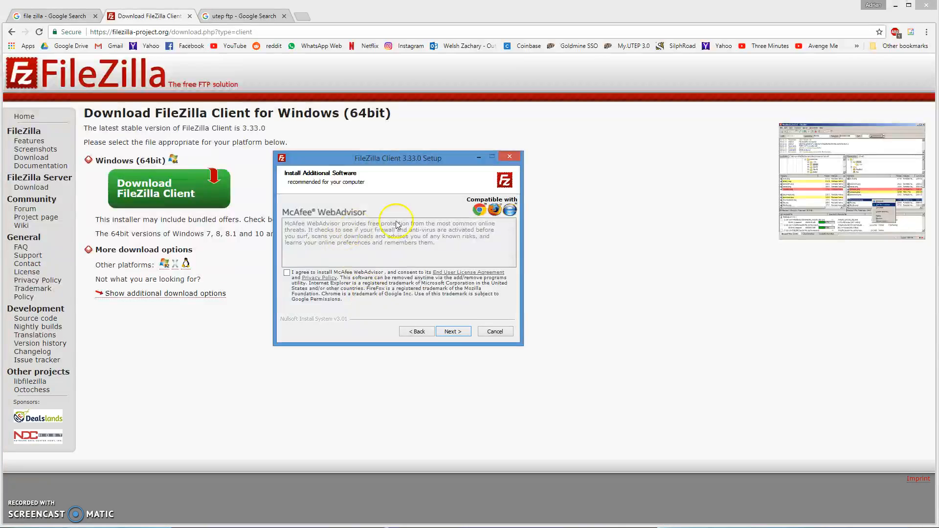
click(454, 333)
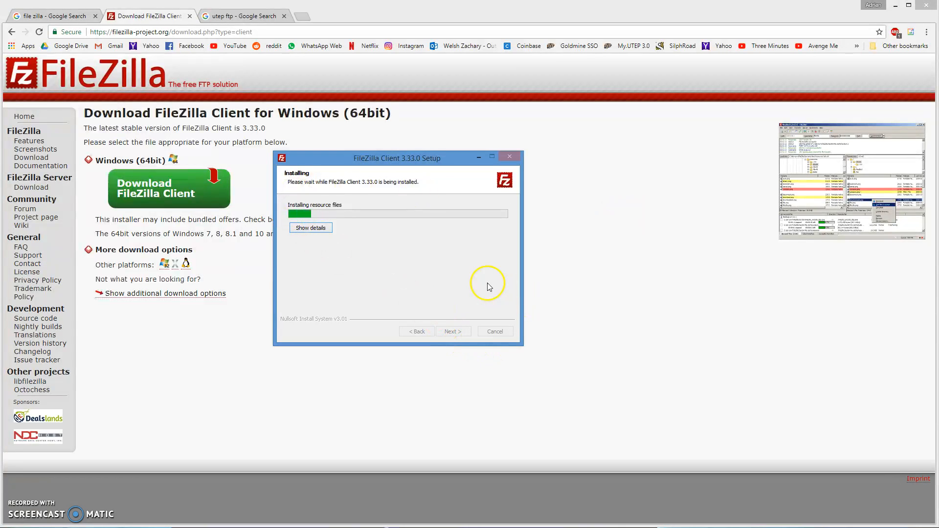
click(454, 332)
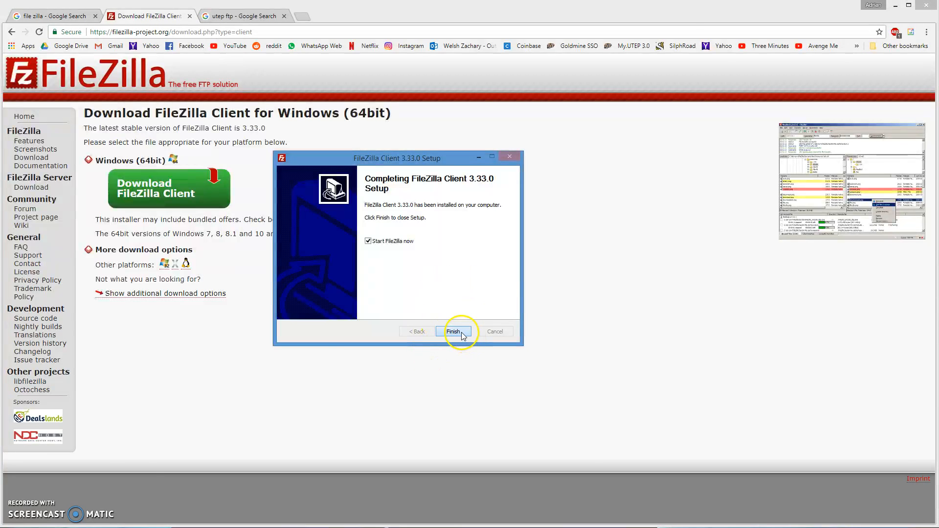
drag(399, 38, 637, 65)
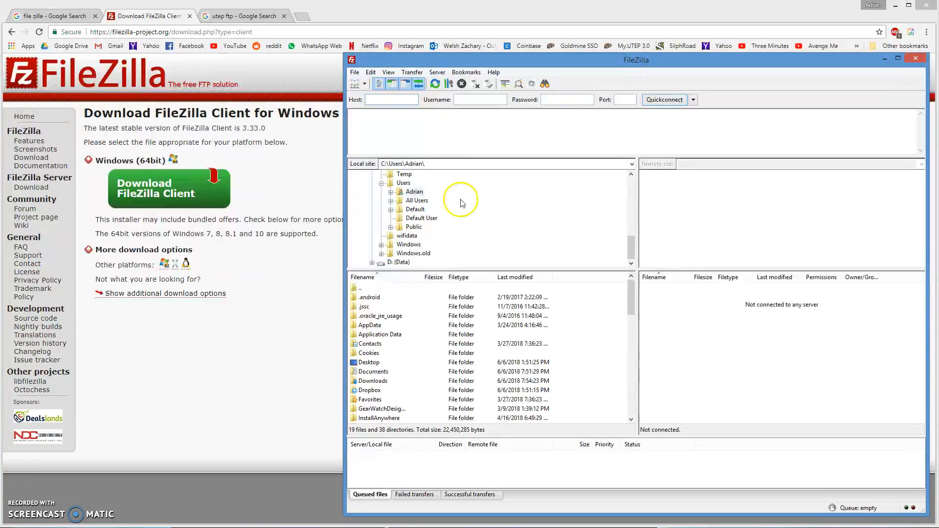
click(231, 19)
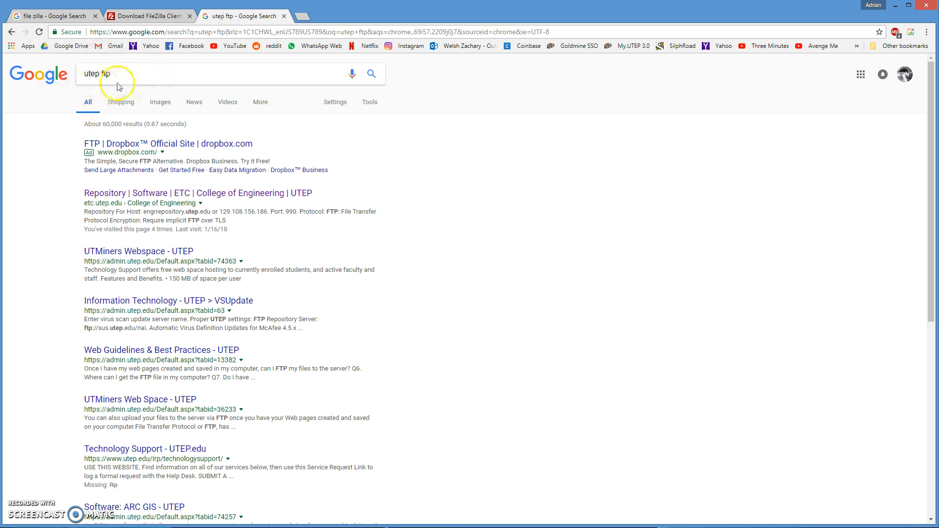
Step: Open the UTEP Repository result in a new tab
right_click(199, 196)
click(225, 201)
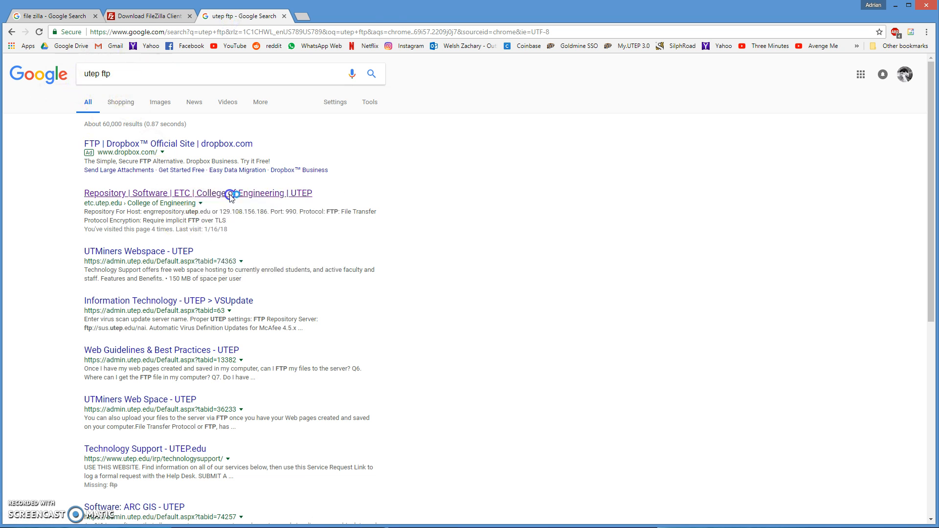
click(332, 20)
scroll(566, 227, down, 3)
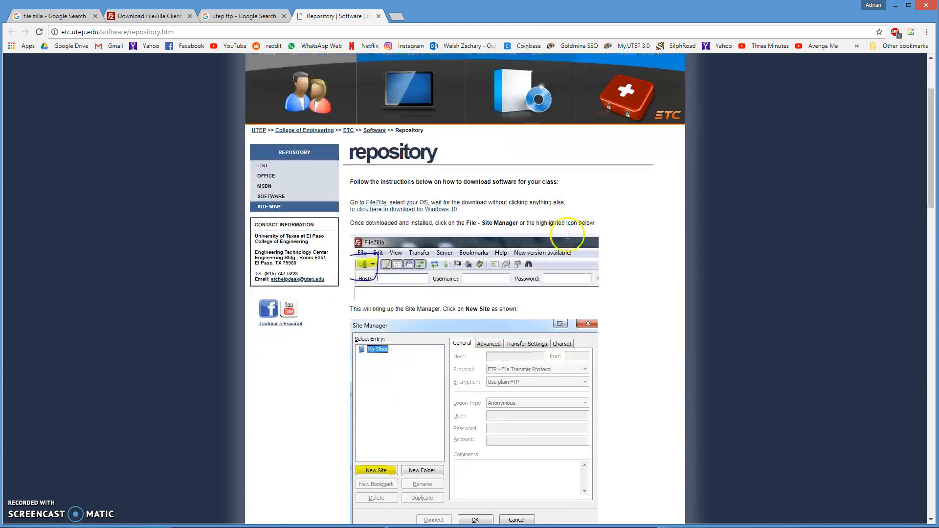
Step: Arrange Chrome and FileZilla side by side, with the instructions scrolled to the Site Manager steps
drag(692, 11, 569, 24)
drag(816, 365, 426, 346)
drag(305, 25, 415, 9)
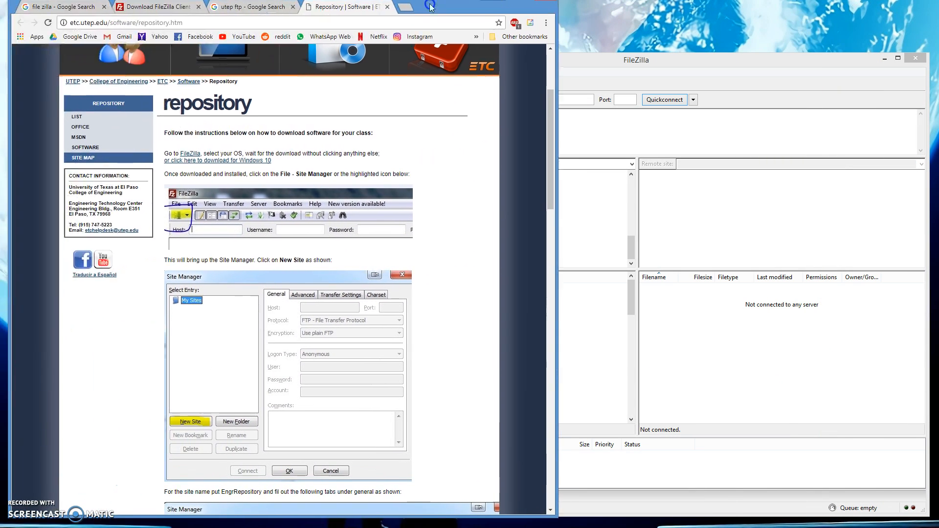
click(651, 60)
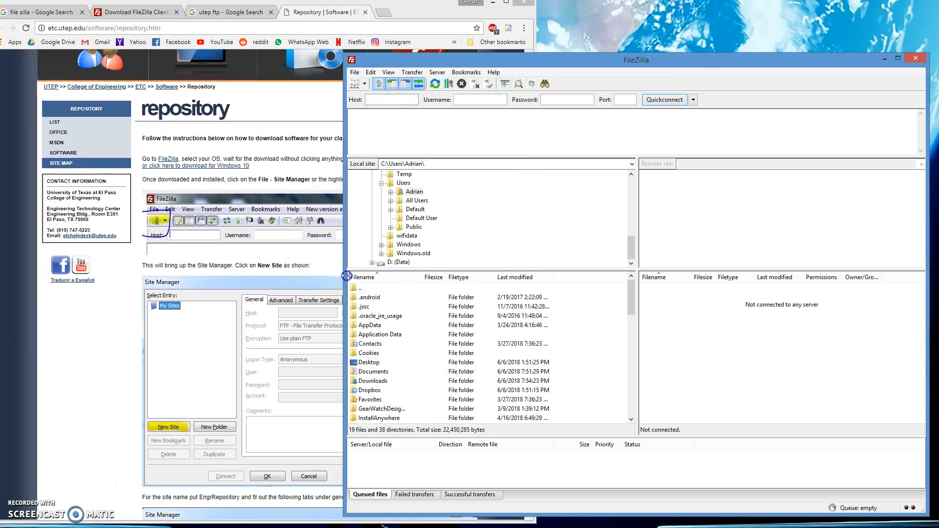
drag(345, 276, 552, 259)
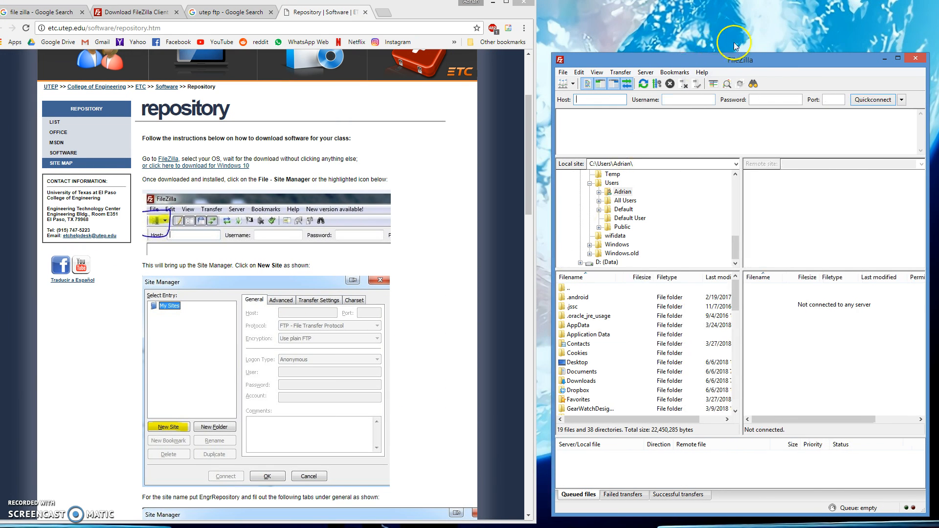
drag(788, 74, 756, 54)
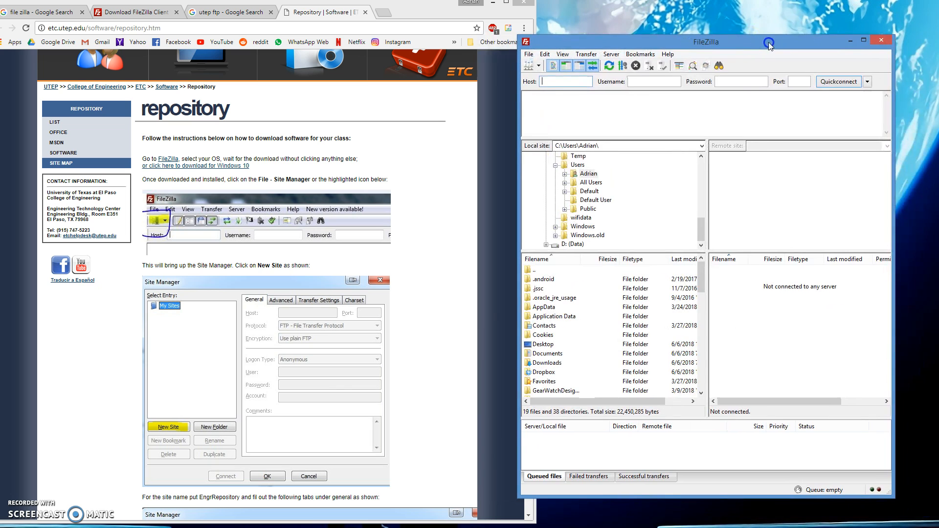
click(441, 266)
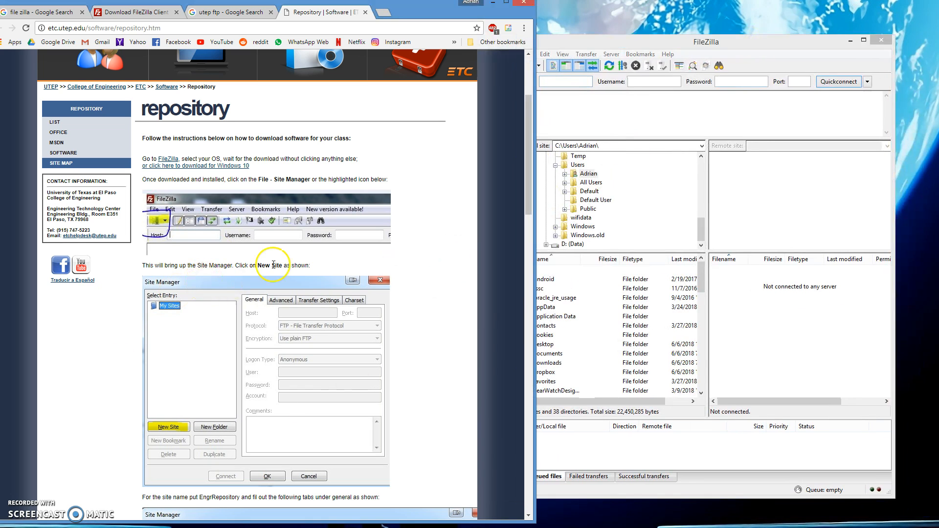
scroll(183, 196, down, 1)
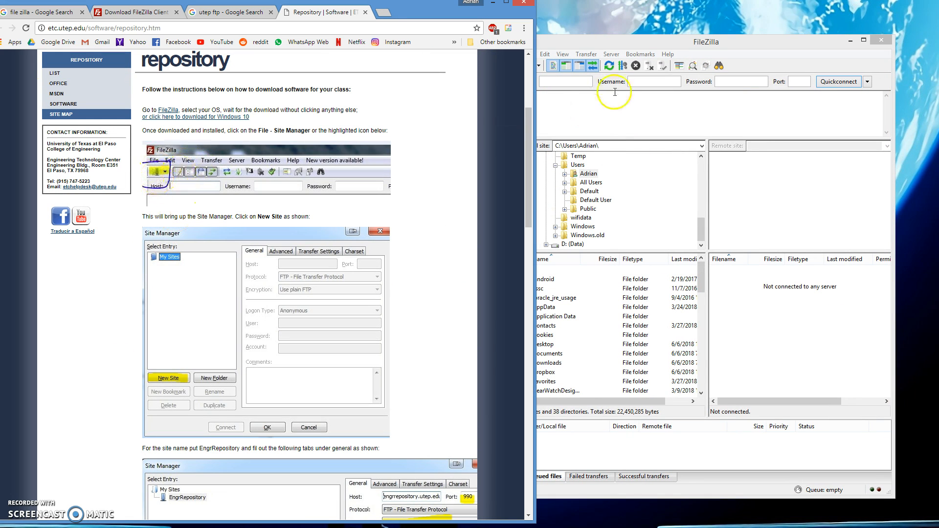
click(573, 44)
Step: Create a new site in Site Manager with host engrrepository.utep.edu
click(543, 63)
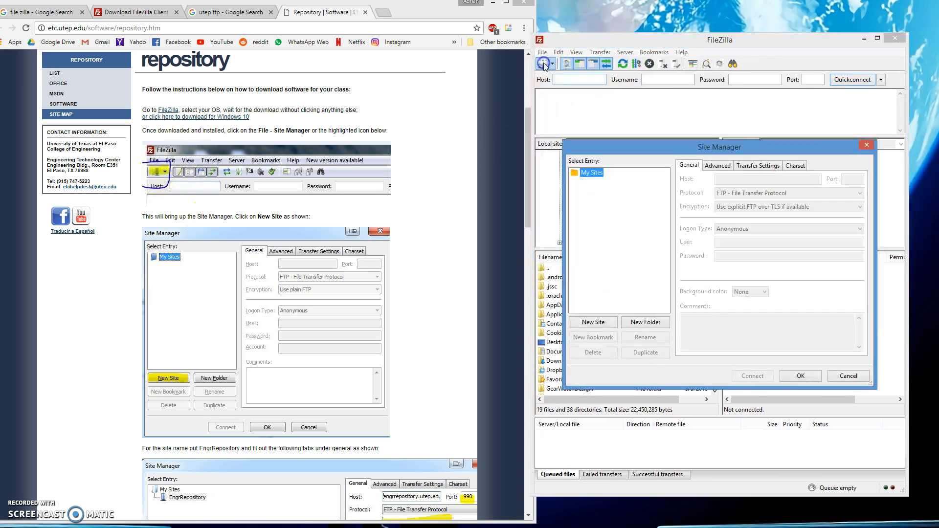
click(591, 322)
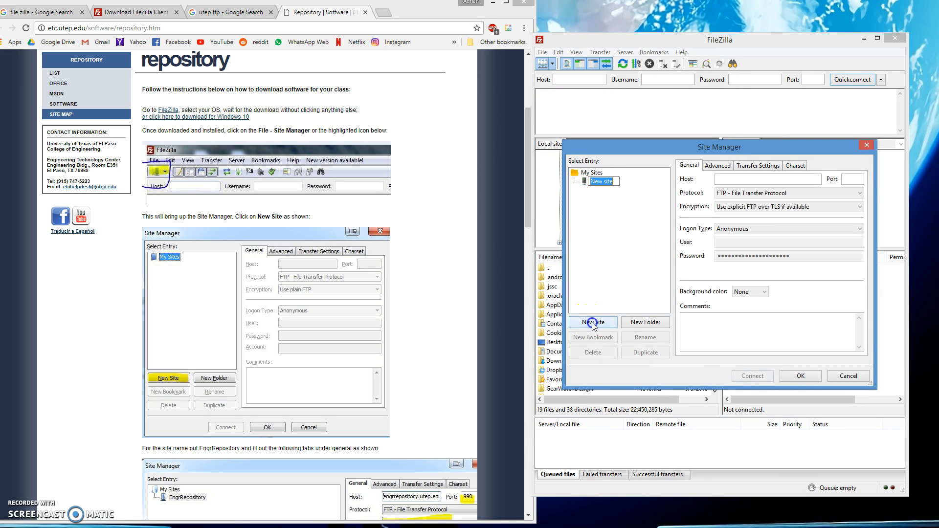
click(434, 333)
scroll(434, 294, down, 4)
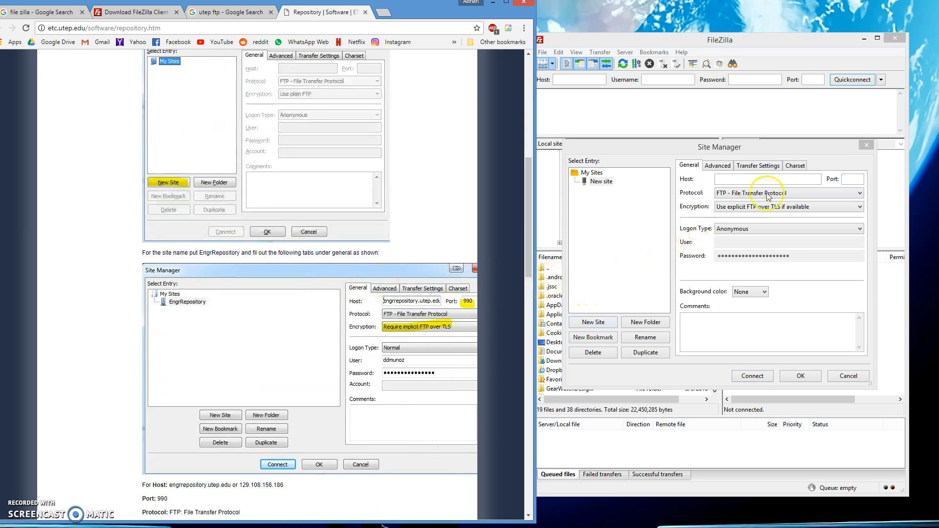
click(776, 178)
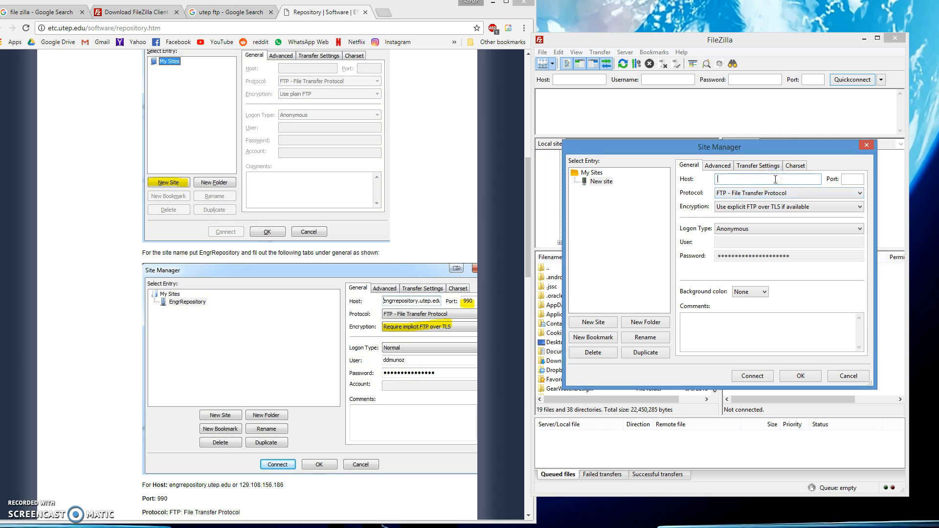
click(234, 484)
scroll(235, 484, down, 1)
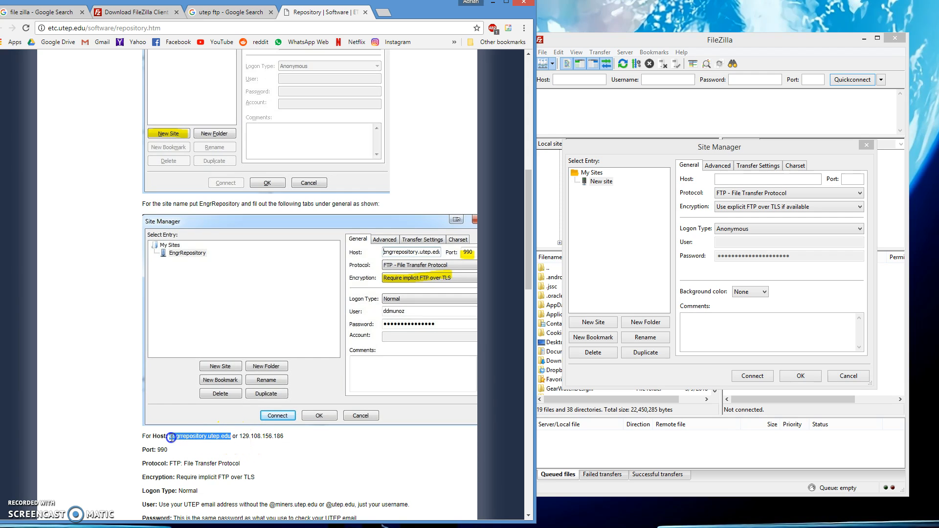
click(737, 179)
text(engrrepository.utep.edu)
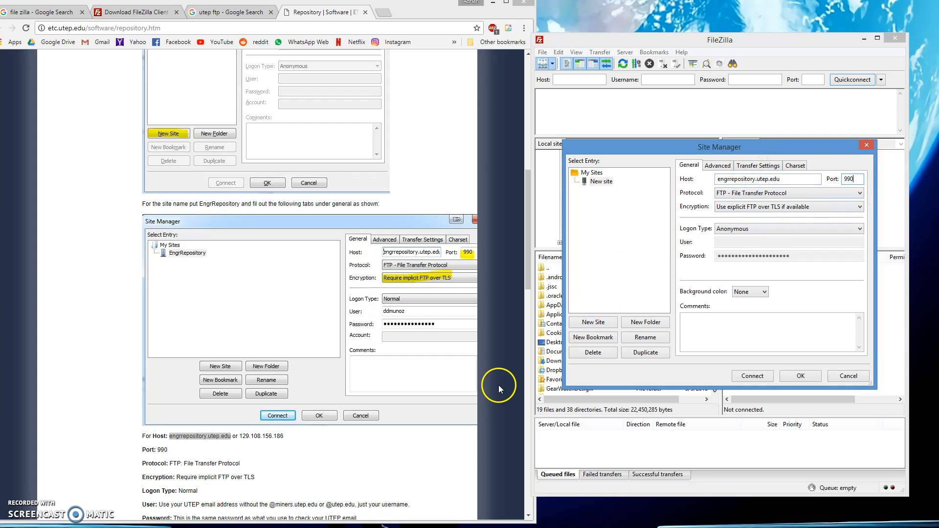
Step: Keep FTP protocol, set encryption to Require implicit FTP over TLS, and logon type Normal
click(773, 194)
click(774, 194)
click(771, 207)
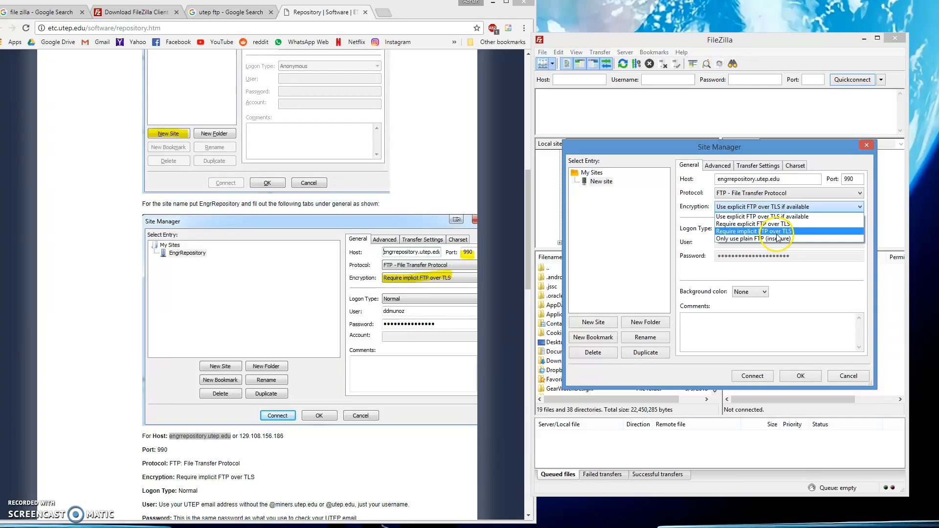
click(790, 231)
click(766, 208)
click(772, 232)
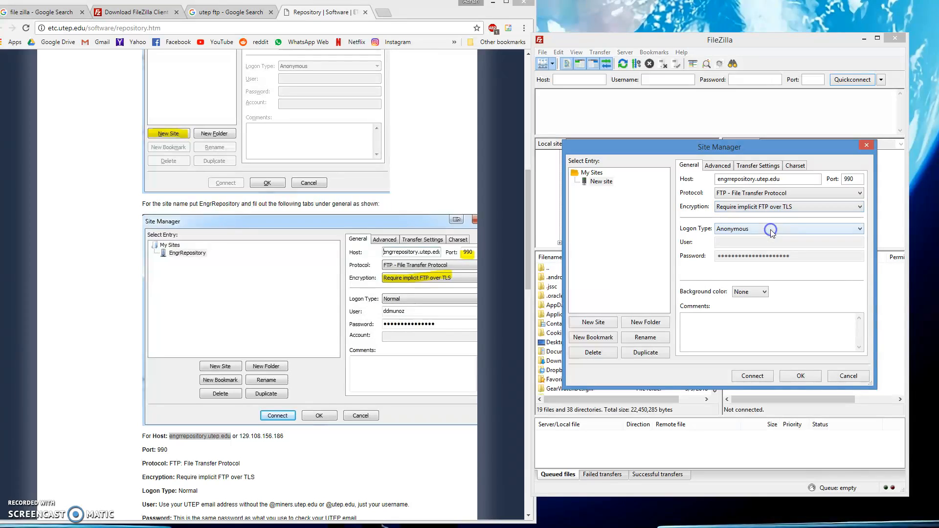
click(732, 229)
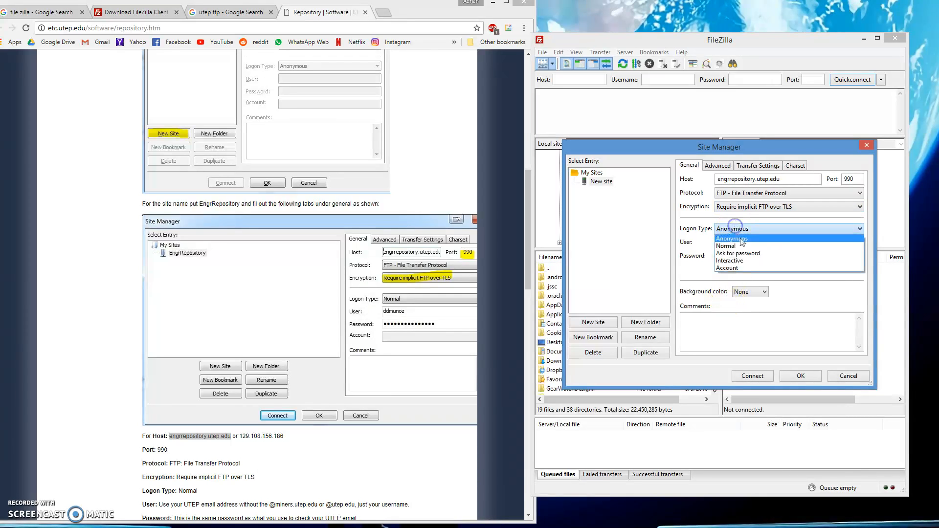
click(743, 246)
Step: Enter the account username and password, then save the site with passwords remembered
click(735, 243)
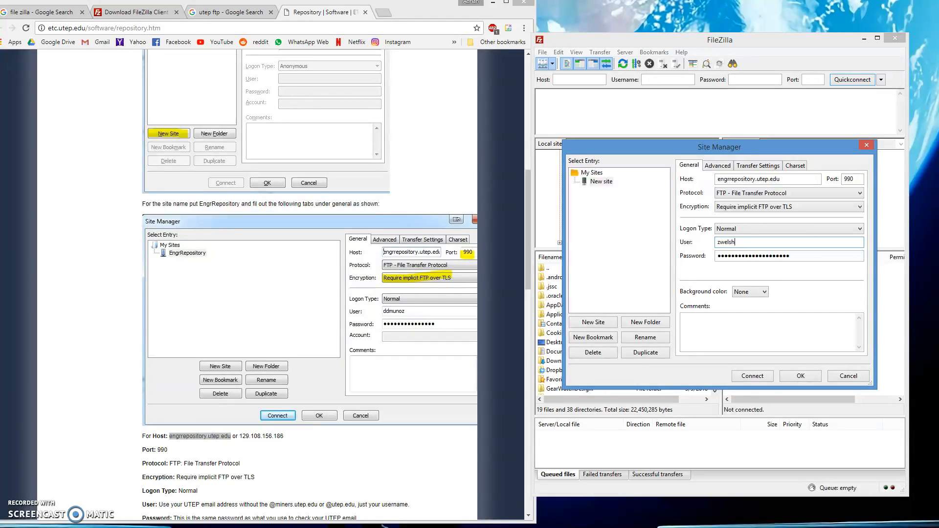
key(Tab)
text(p)
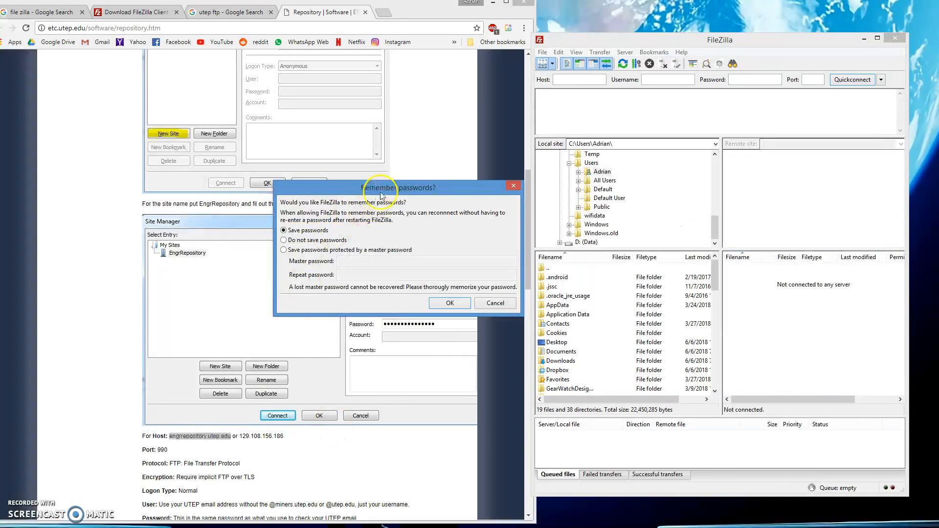
drag(380, 193, 420, 187)
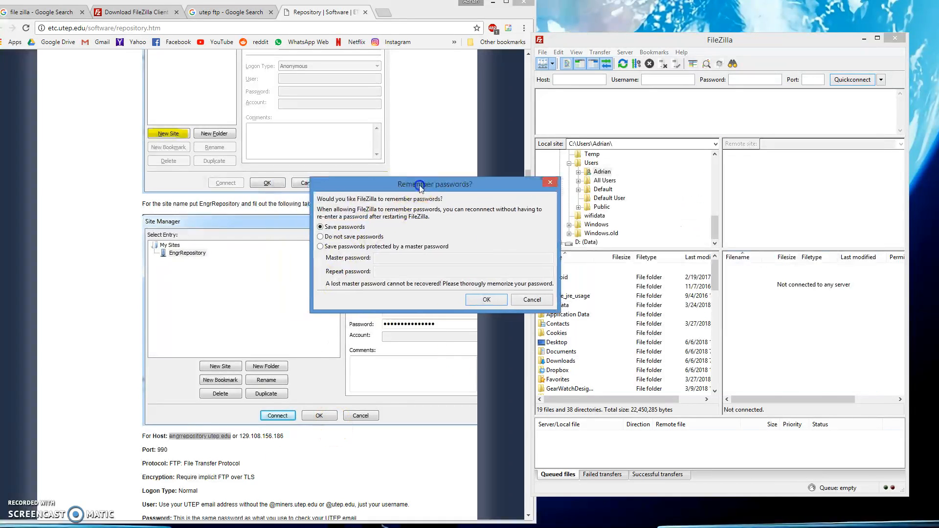
click(488, 299)
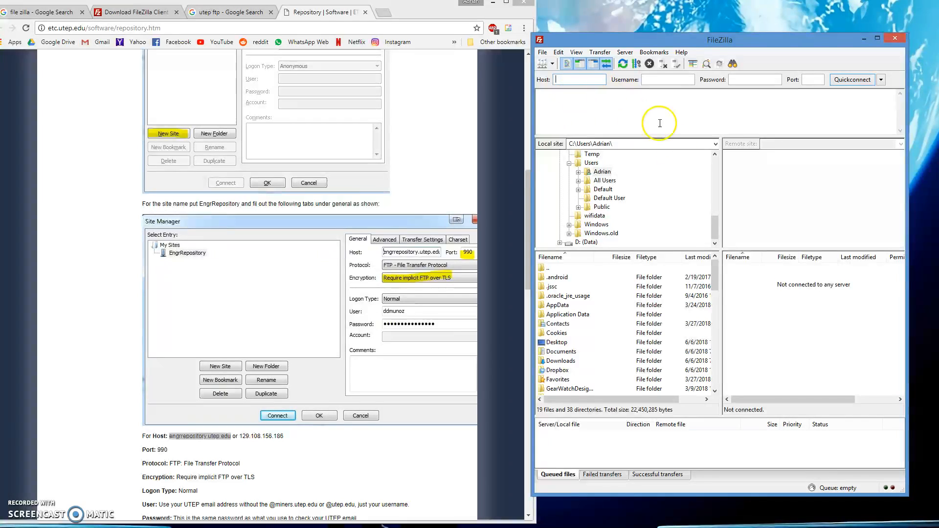
Step: Scroll further through the repository instructions, then bring FileZilla back to the front
click(346, 371)
scroll(361, 446, down, 1)
scroll(360, 446, down, 6)
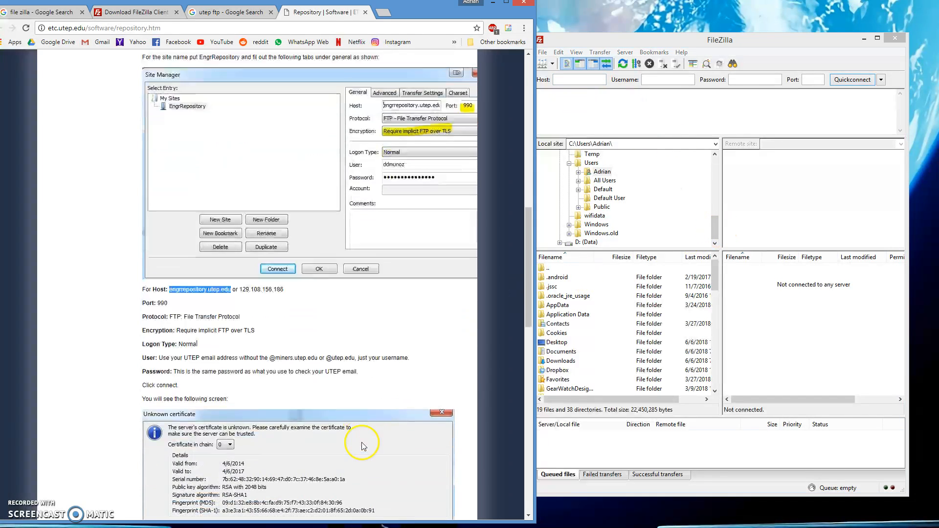
scroll(369, 429, down, 7)
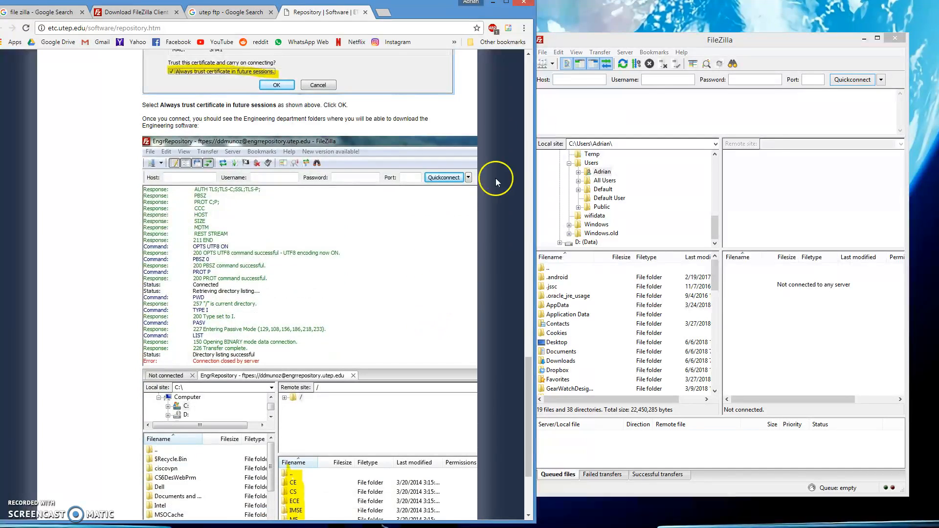
click(621, 120)
Step: Connect to the saved repository site, dismiss the certificate prompt, and retry connecting twice
click(543, 64)
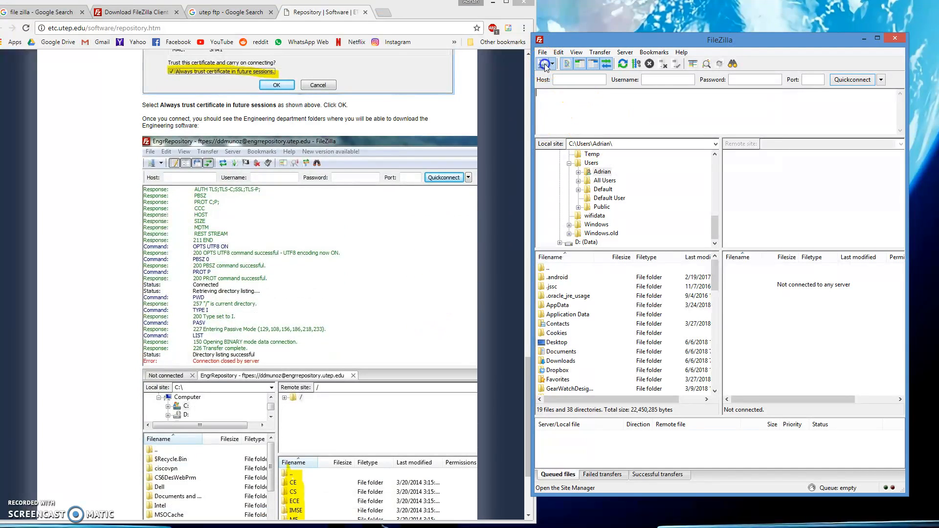
click(758, 377)
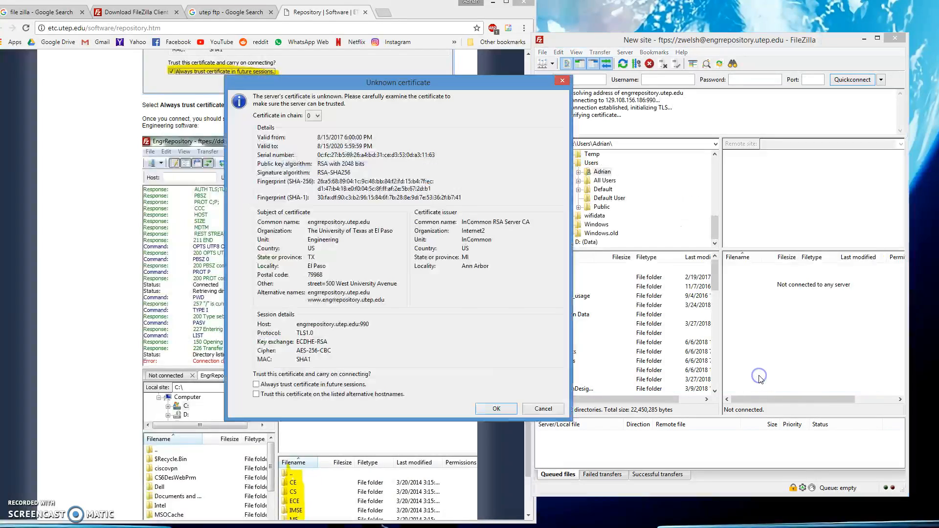
click(563, 81)
click(543, 63)
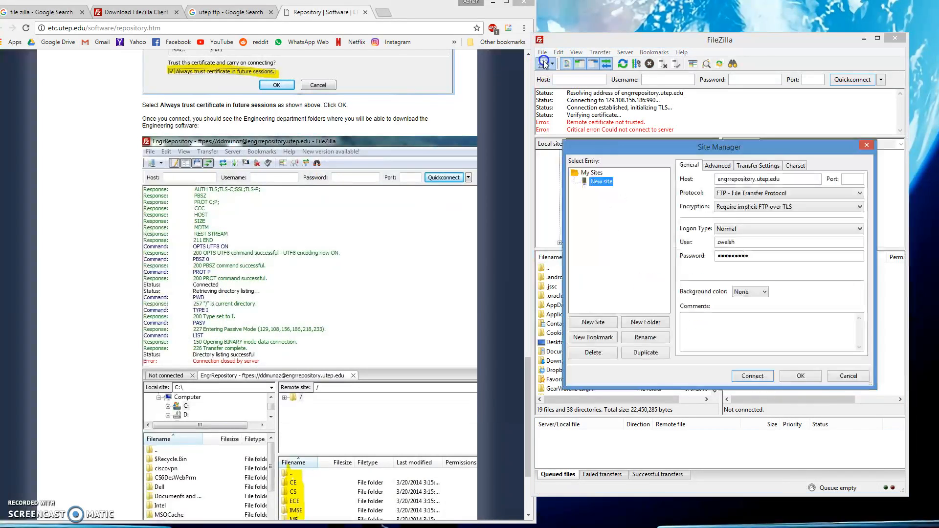
click(754, 376)
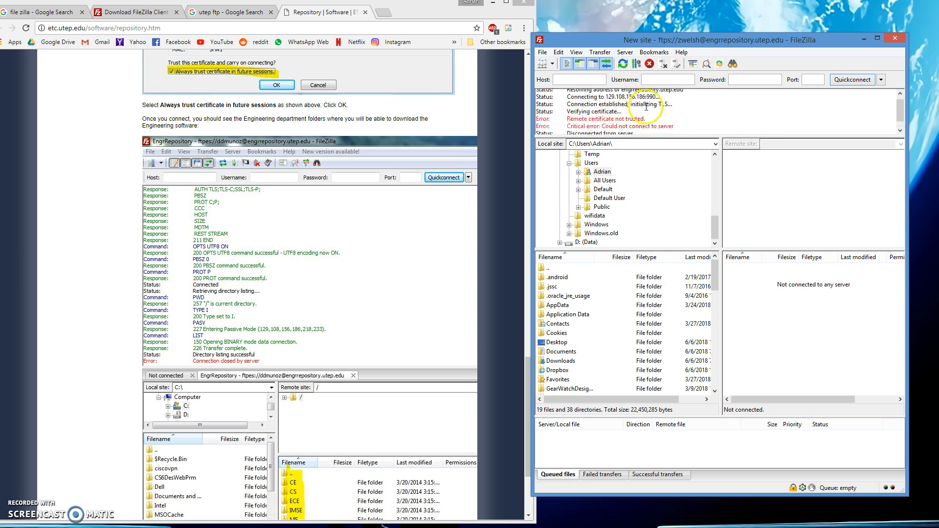
click(544, 64)
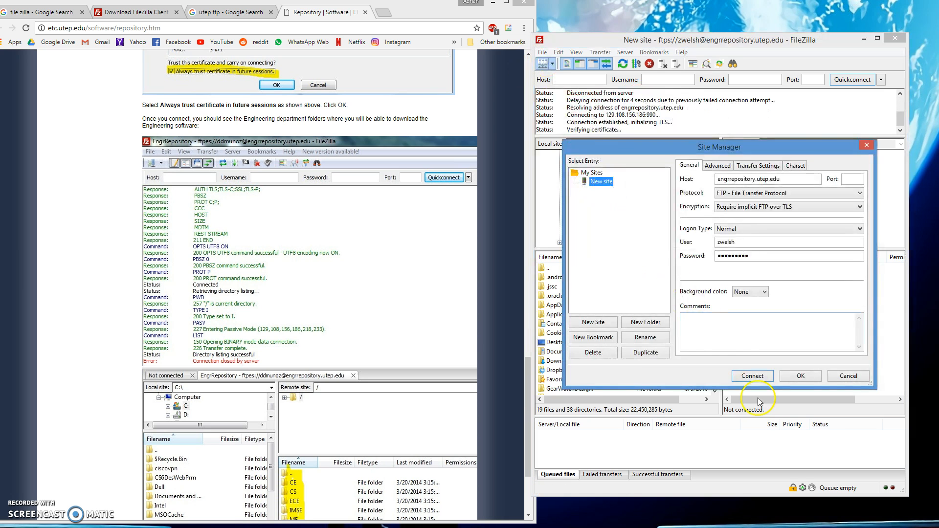
click(753, 377)
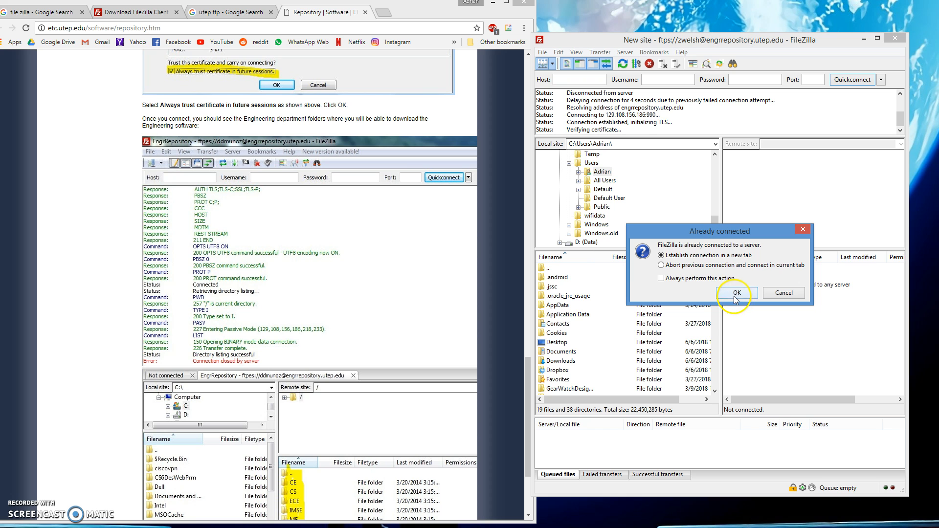
Step: Reconnect in the current tab and always trust the repository's certificate in future sessions
click(664, 266)
click(728, 292)
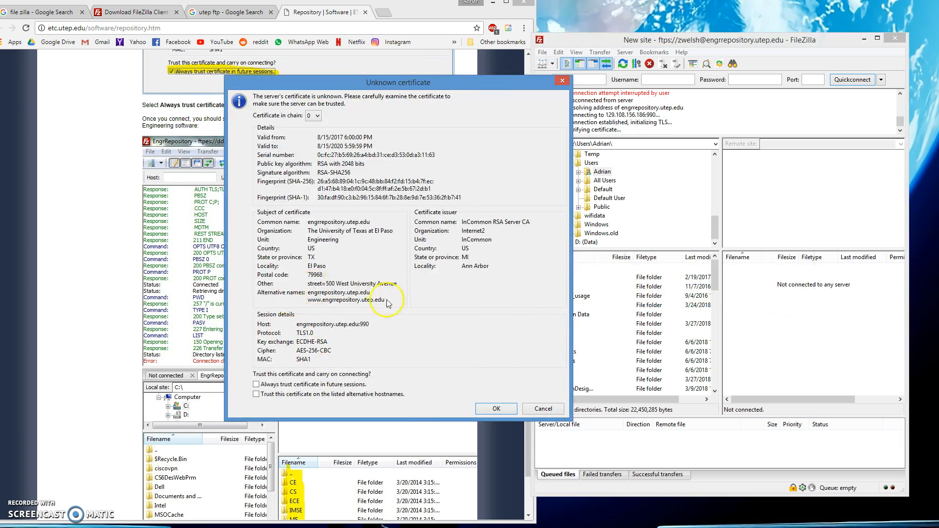
drag(426, 83, 752, 98)
click(159, 185)
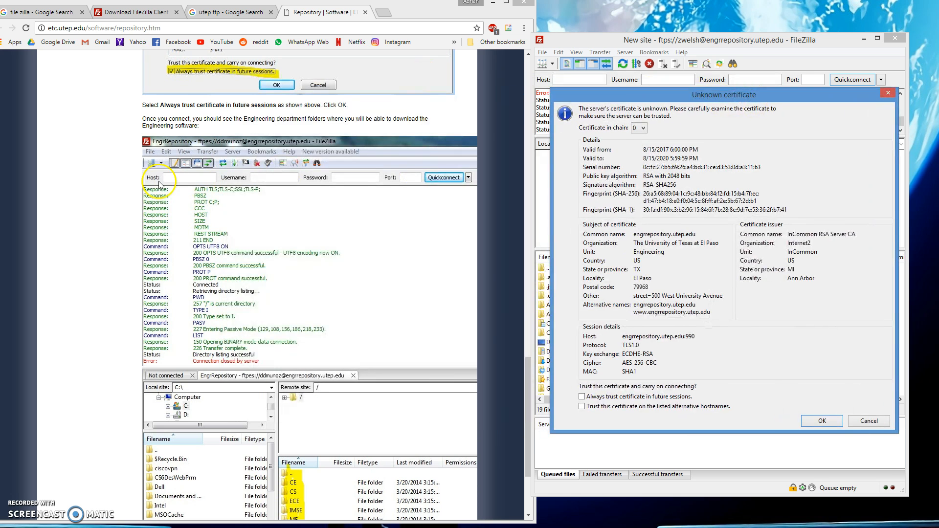
scroll(159, 185, up, 1)
scroll(159, 185, up, 4)
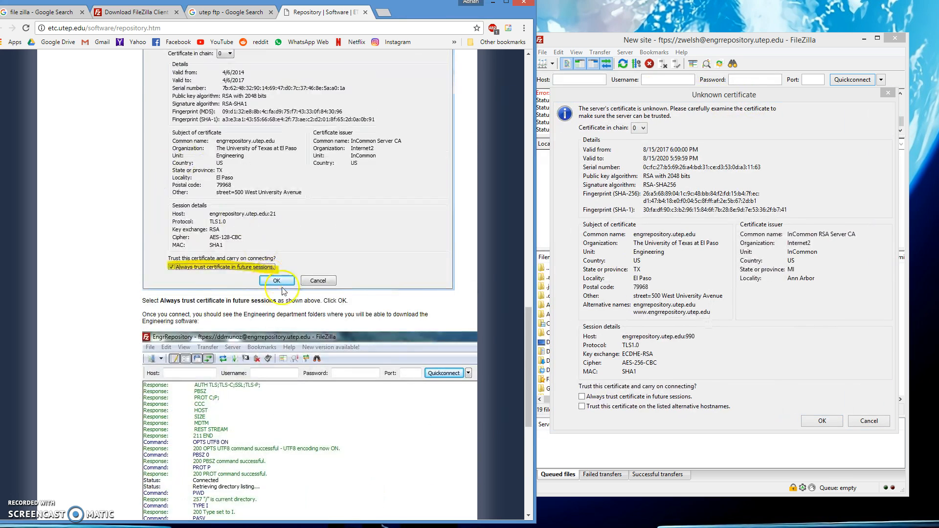
click(582, 397)
click(823, 422)
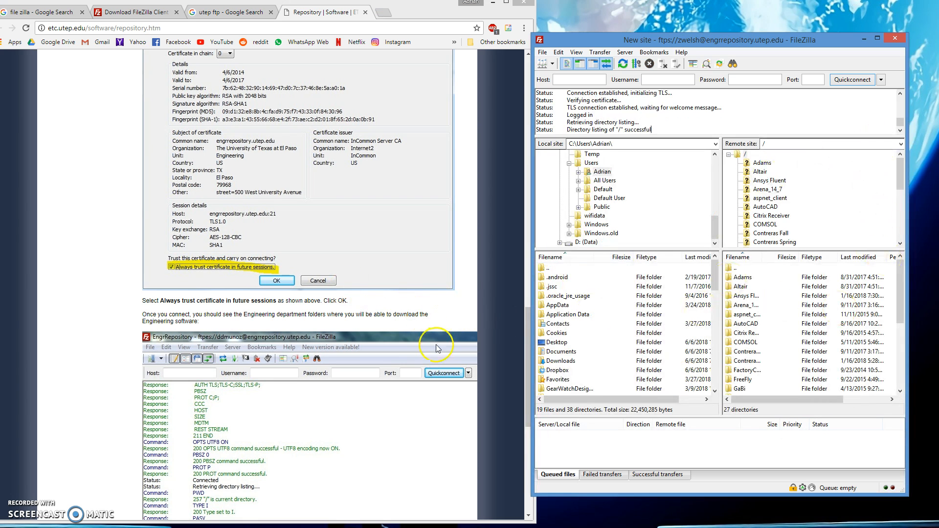
scroll(438, 349, down, 7)
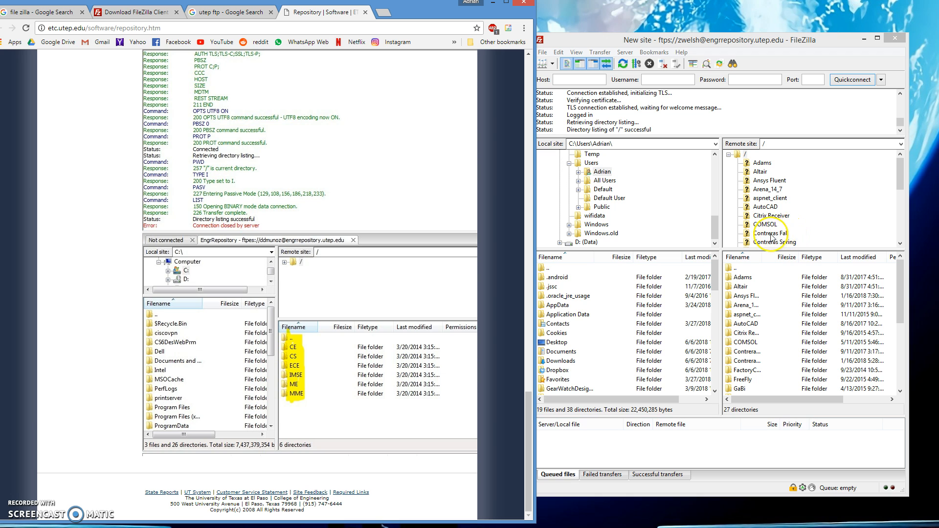
Step: Move and enlarge the FileZilla window to show the server's folders
click(844, 209)
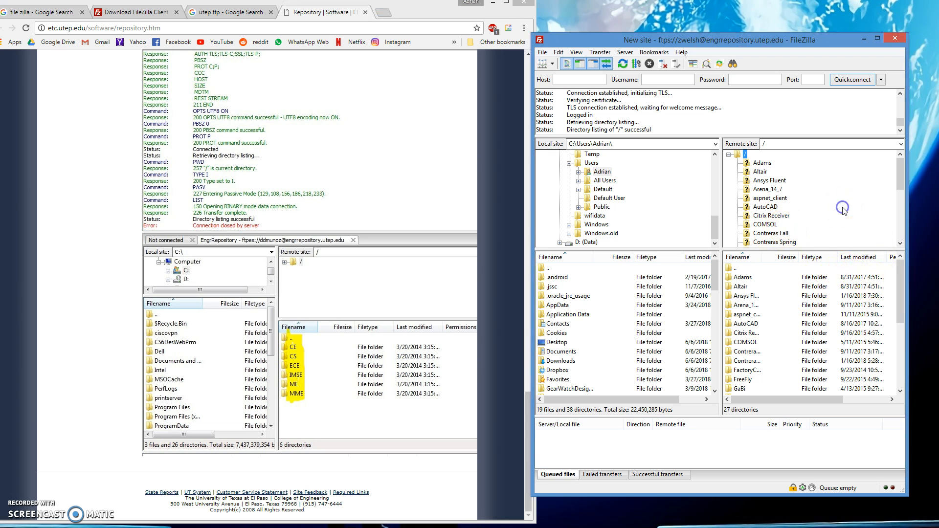
click(650, 342)
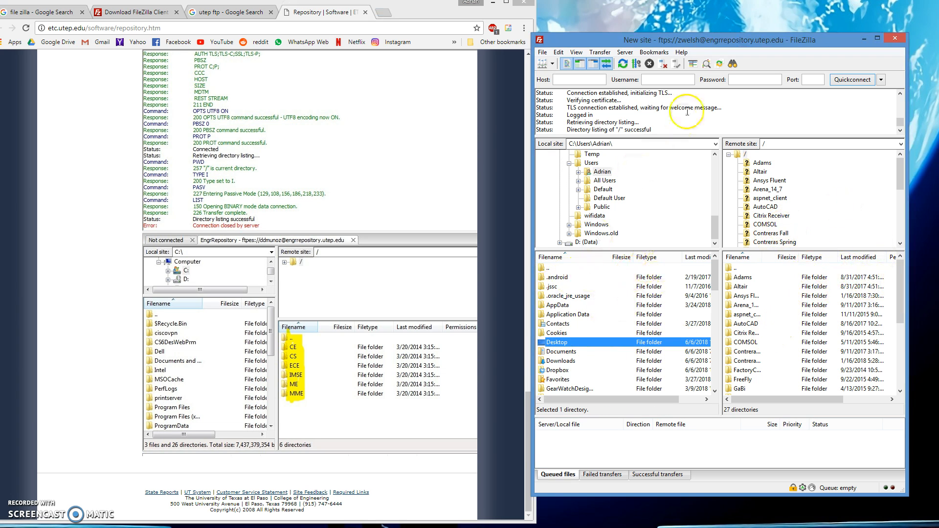
drag(713, 36, 571, 21)
drag(766, 481, 928, 498)
scroll(445, 356, down, 5)
scroll(445, 356, up, 7)
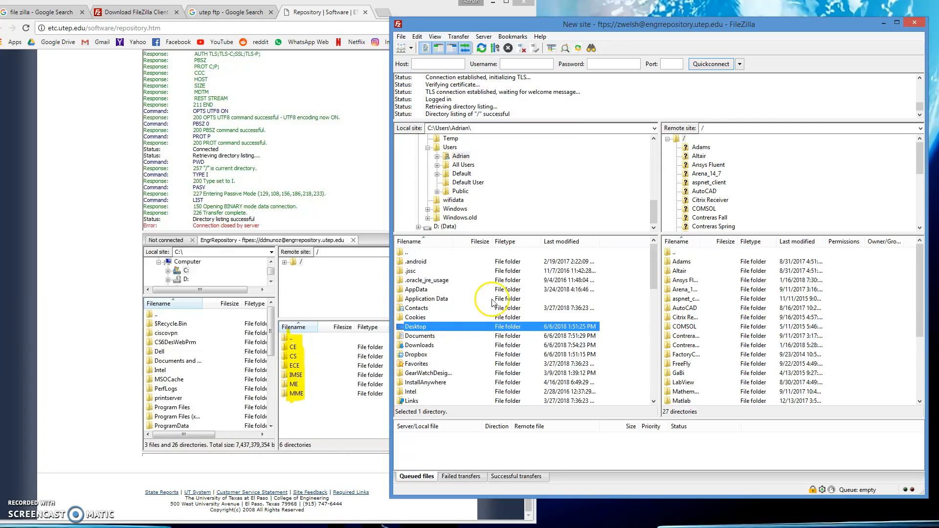
scroll(745, 316, down, 2)
scroll(744, 317, up, 2)
drag(918, 290, 914, 327)
Step: Browse the remote server to /NX/11 and select the 11 Win folder
double_click(686, 383)
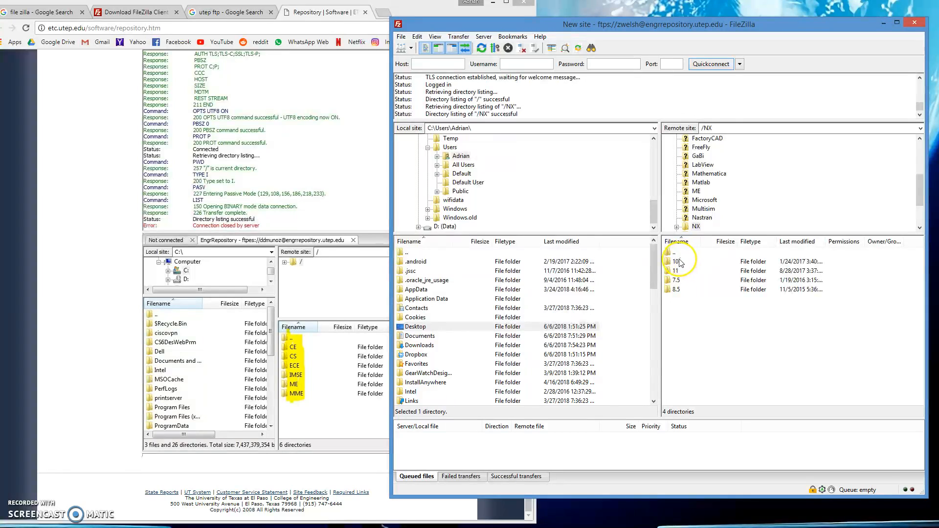
double_click(676, 273)
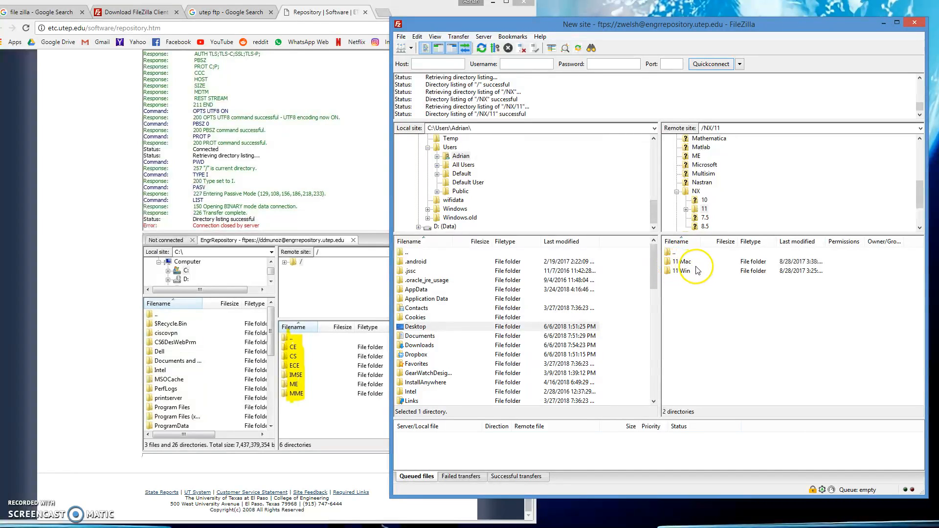
double_click(684, 274)
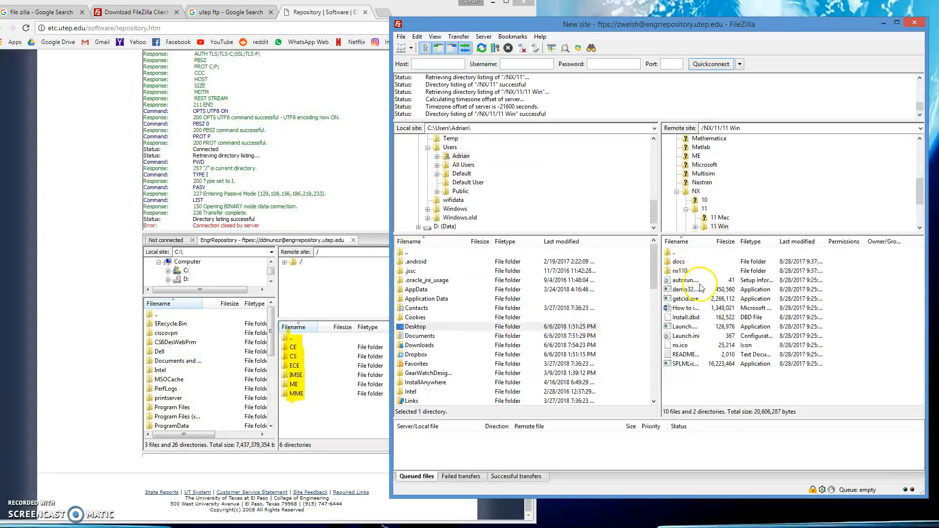
key(BackSpace)
click(689, 271)
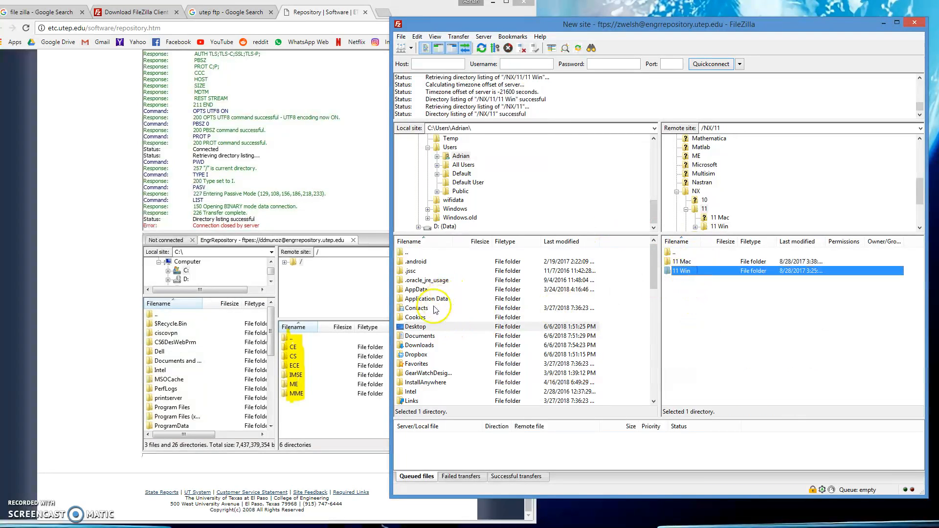
Step: Open the local Downloads folder in the left pane
click(422, 327)
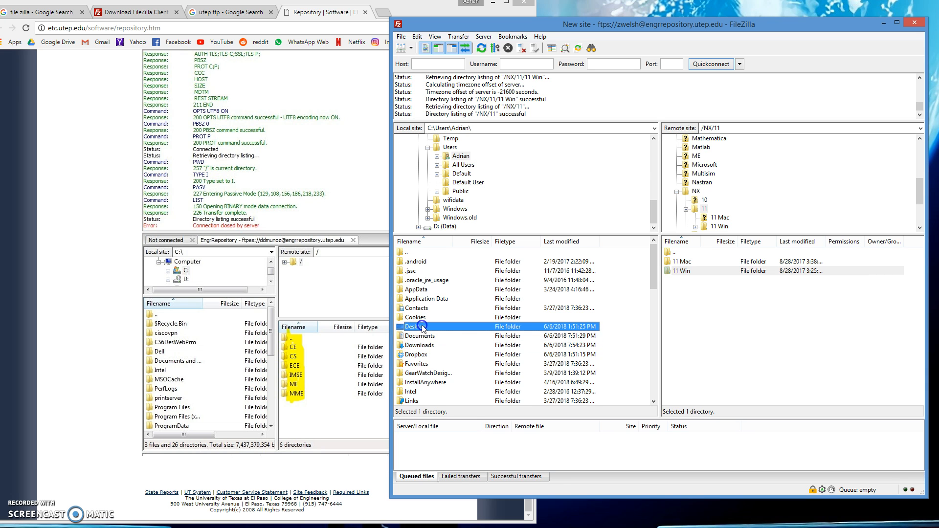
double_click(423, 327)
key(BackSpace)
double_click(437, 346)
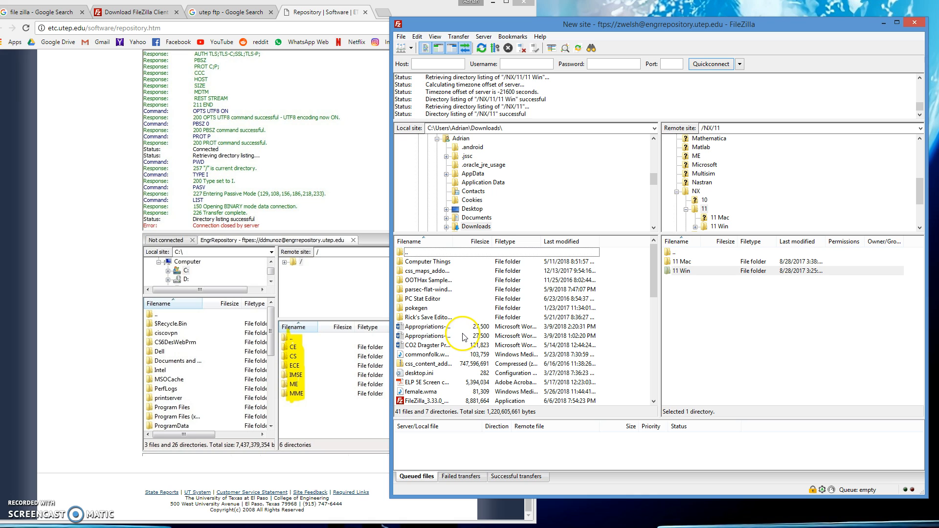
Step: Download the remote 11 Win folder (680,279,702 bytes) into local Downloads and let the queue finish
click(689, 271)
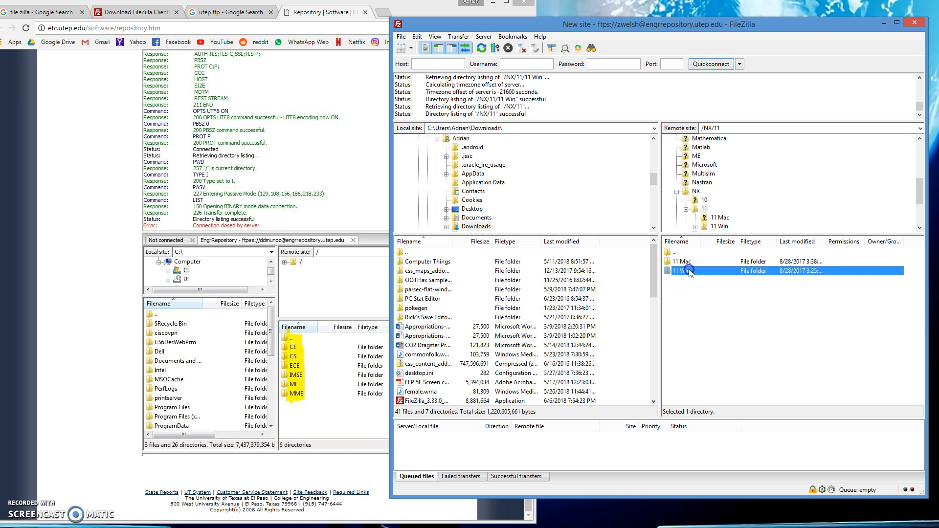
click(496, 336)
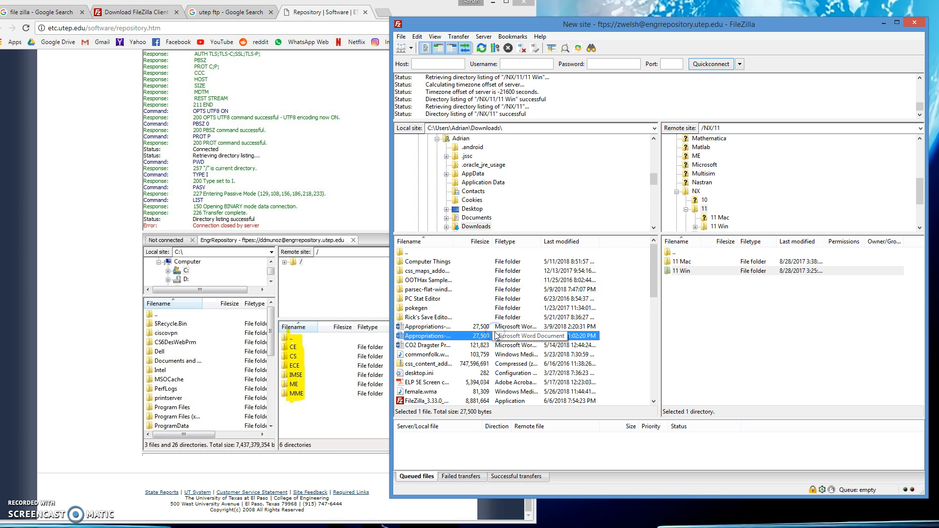
click(692, 273)
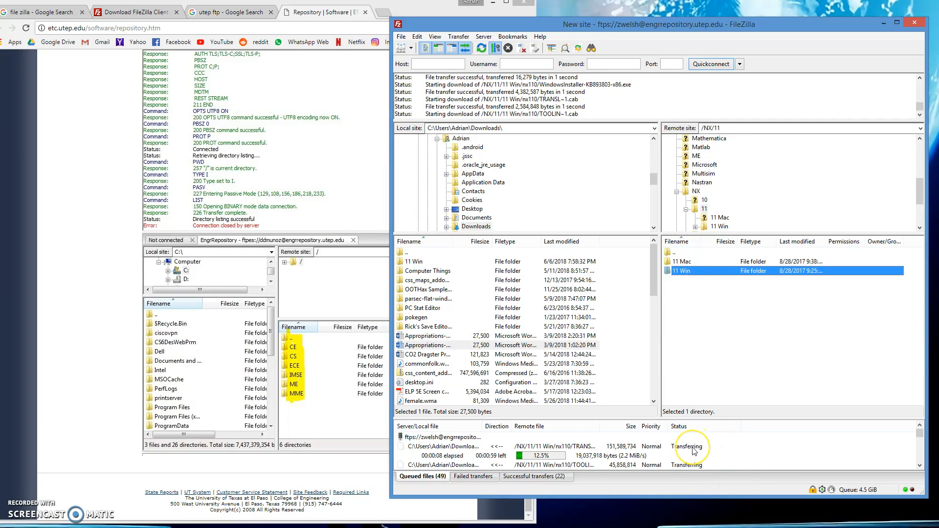
click(701, 465)
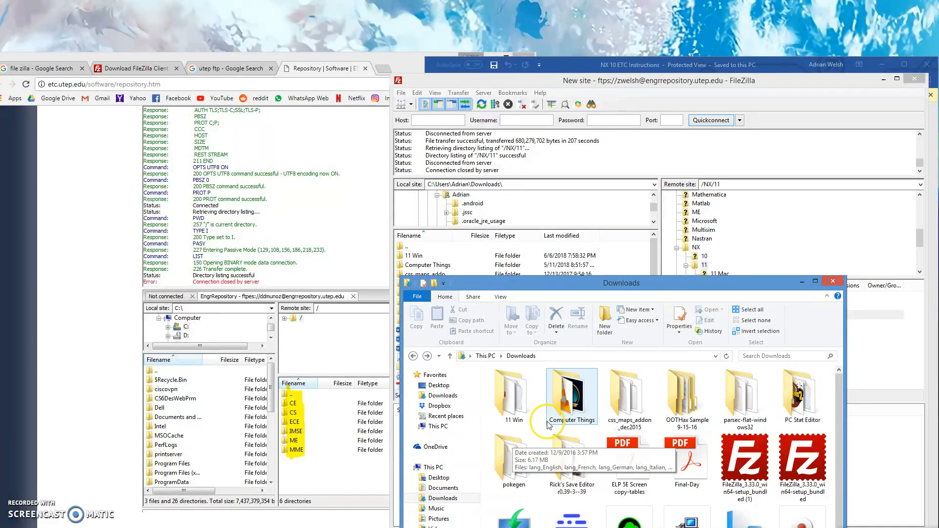
click(548, 423)
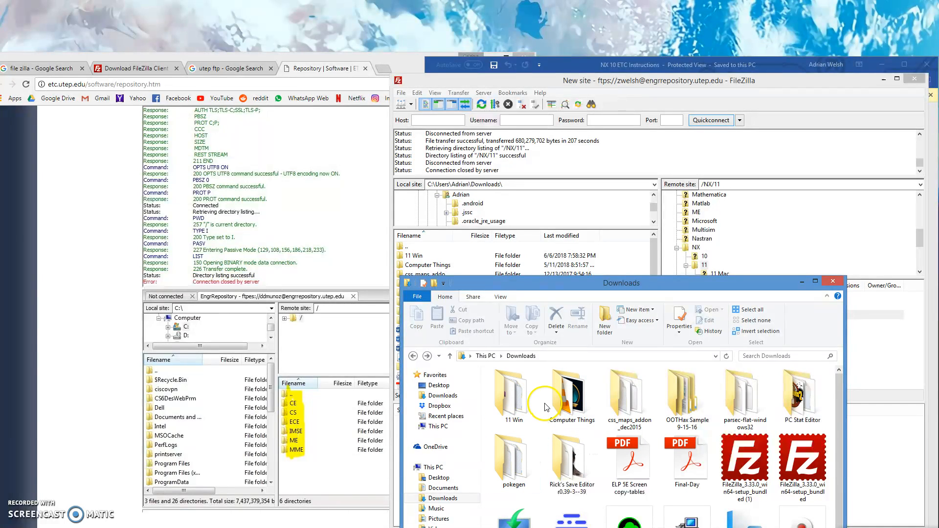
Step: Open the downloaded 11 Win folder in File Explorer and minimise Chrome
double_click(516, 402)
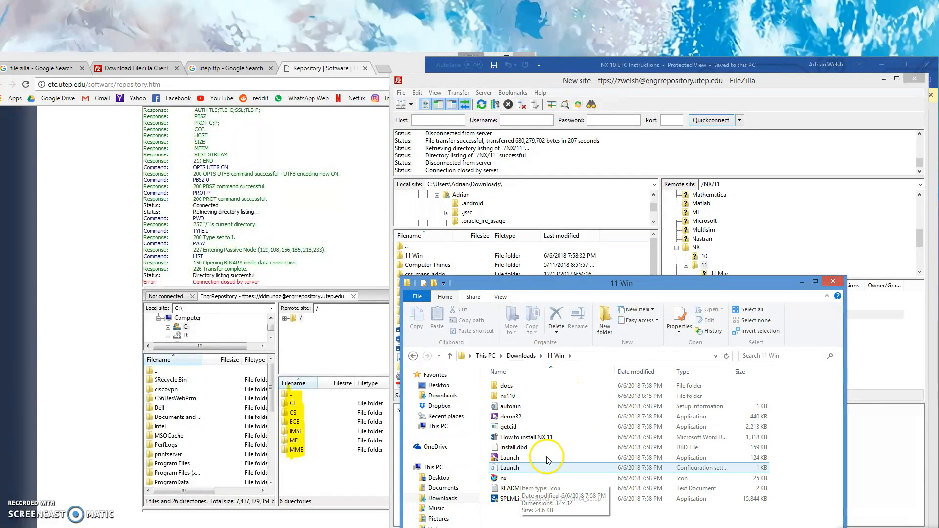
click(240, 164)
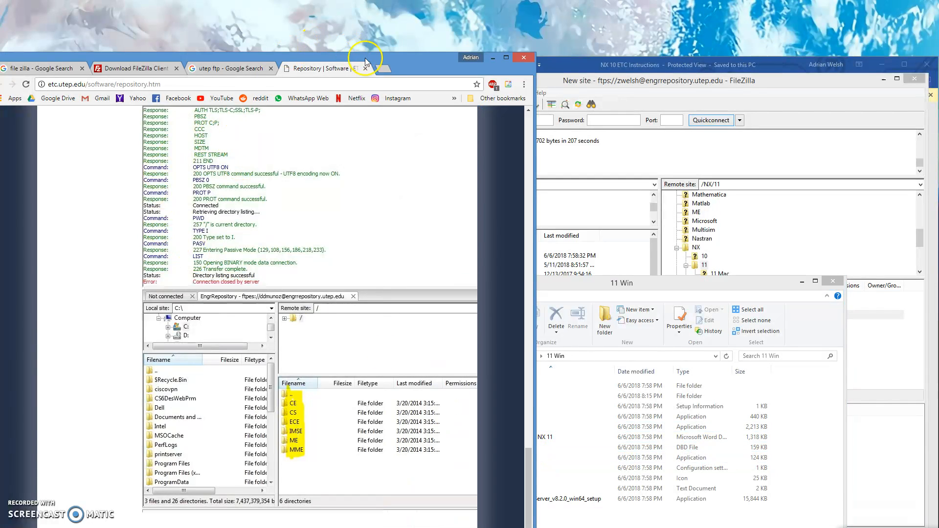
click(493, 58)
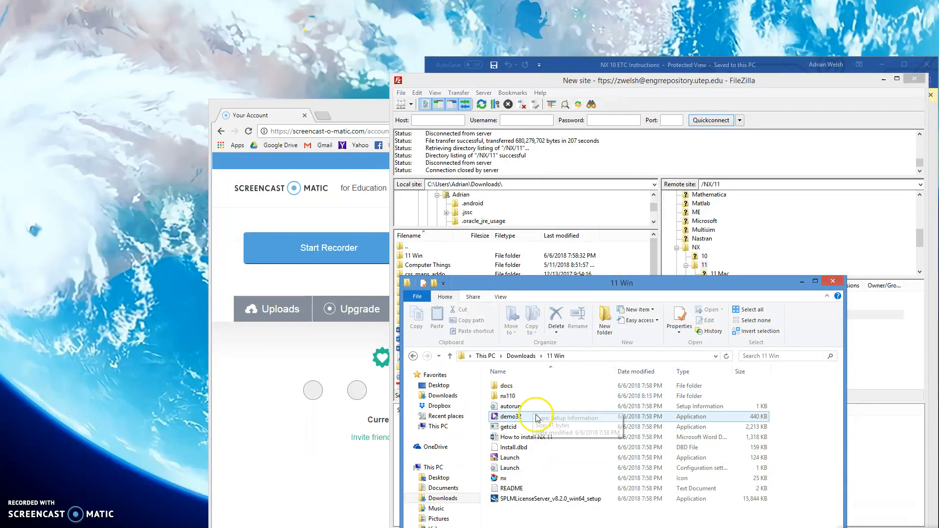
Step: Open 'How to install NX 11' in Word and move its window to the left
double_click(531, 438)
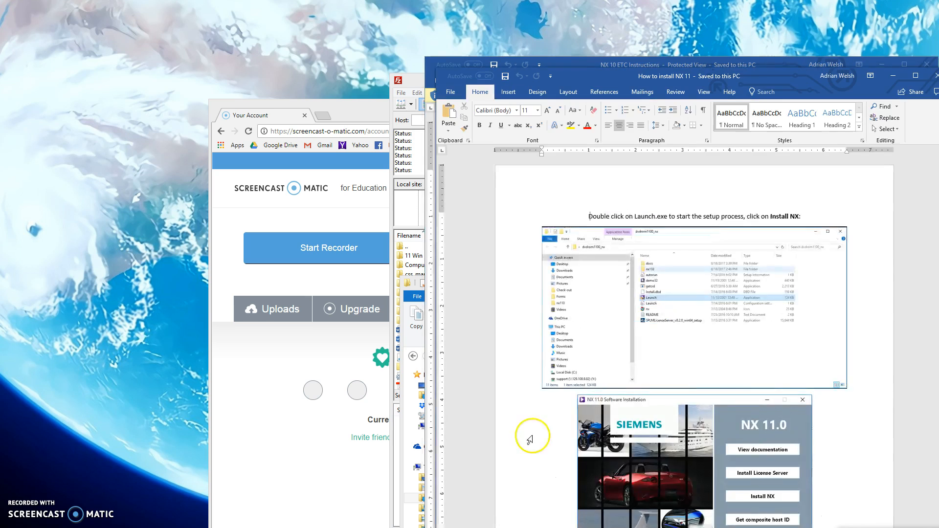
drag(778, 79, 344, 2)
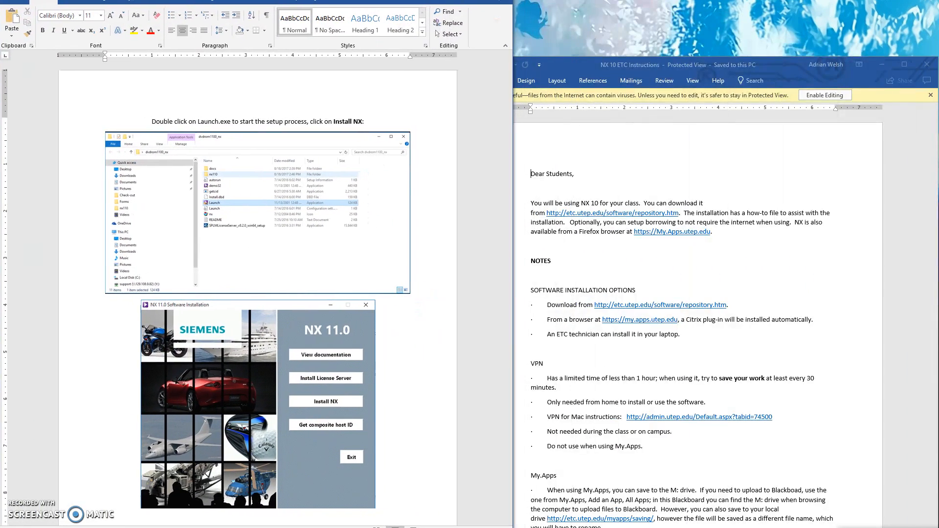